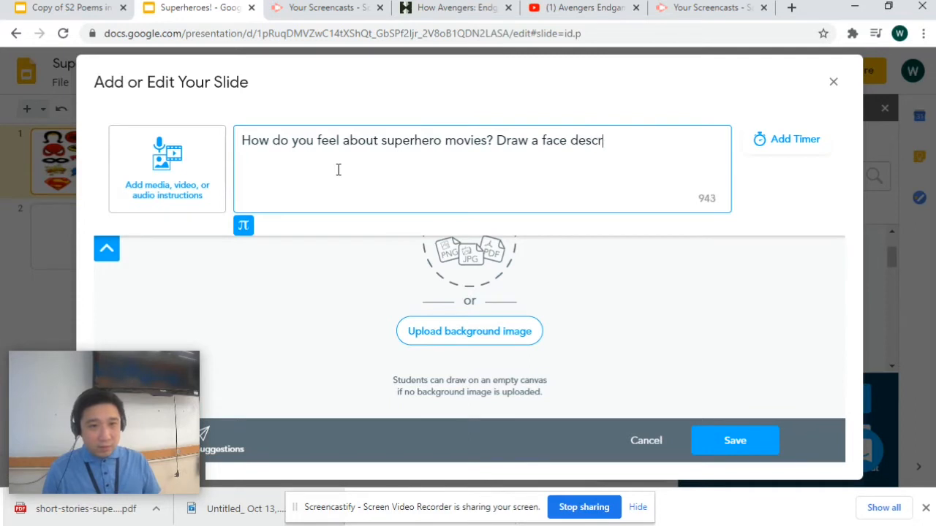
- Finish the drawing prompt with "Draw a face describing your feeling?", add a 30-second timer and save the slide
type("g your feeling?")
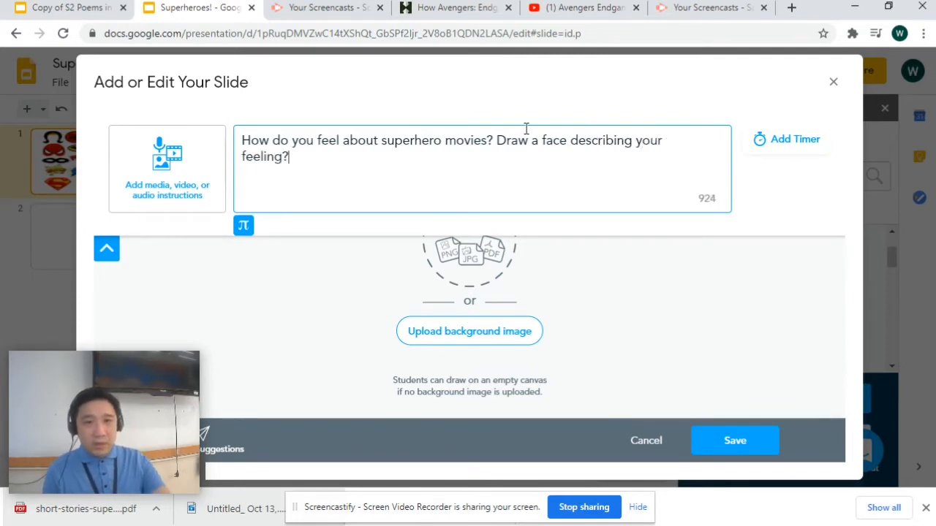
left_click(788, 139)
left_click(518, 291)
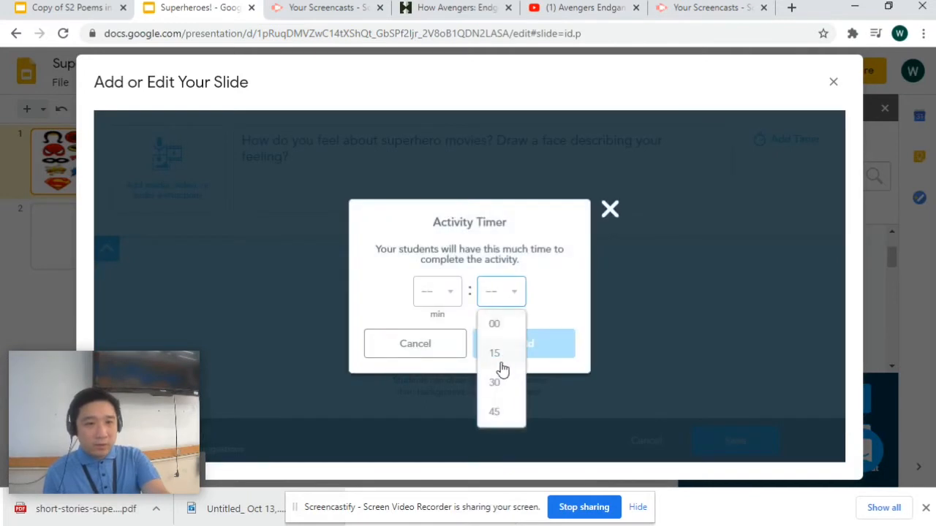
left_click(497, 384)
left_click(548, 351)
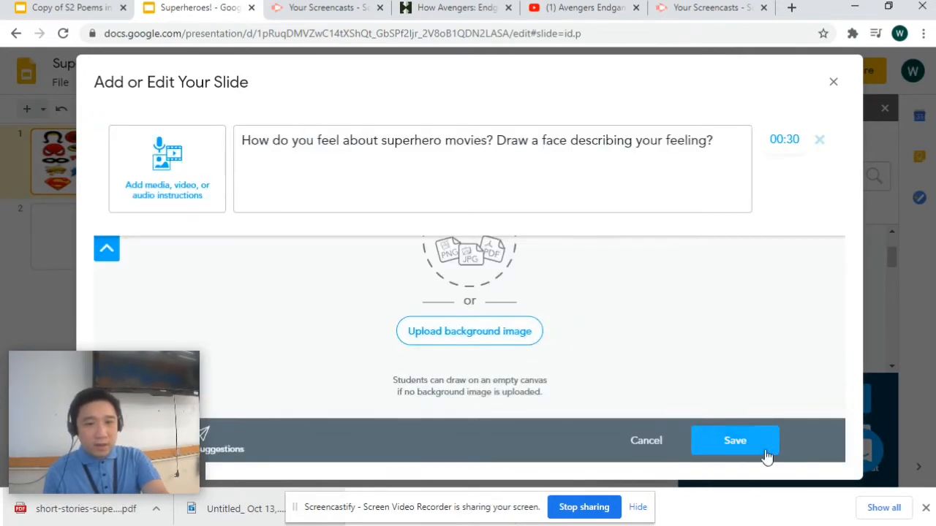
left_click(765, 453)
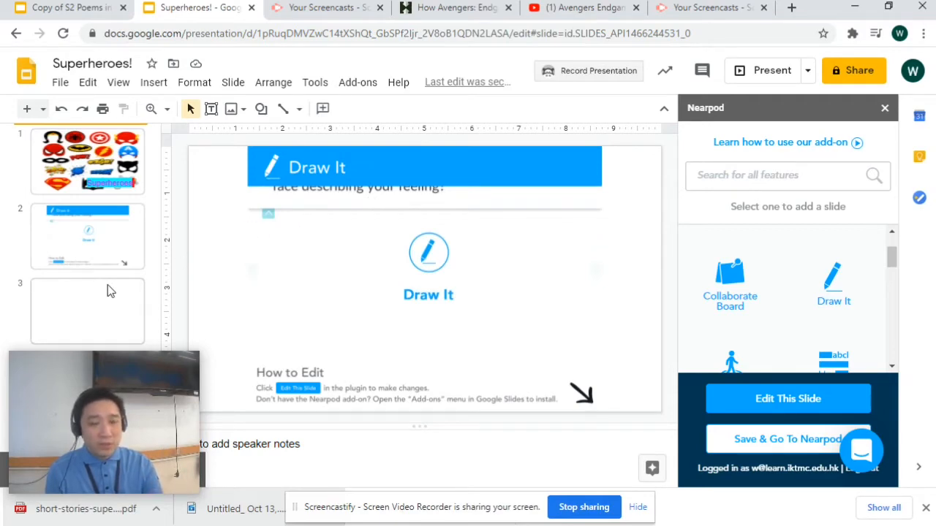
- Start a Nearpod Web Content slide using the Collider article's address, collider.com/avengers-endgame-making-of-explained-behind-the-scenes/
scroll(774, 301, "down", 5)
scroll(773, 301, "down", 5)
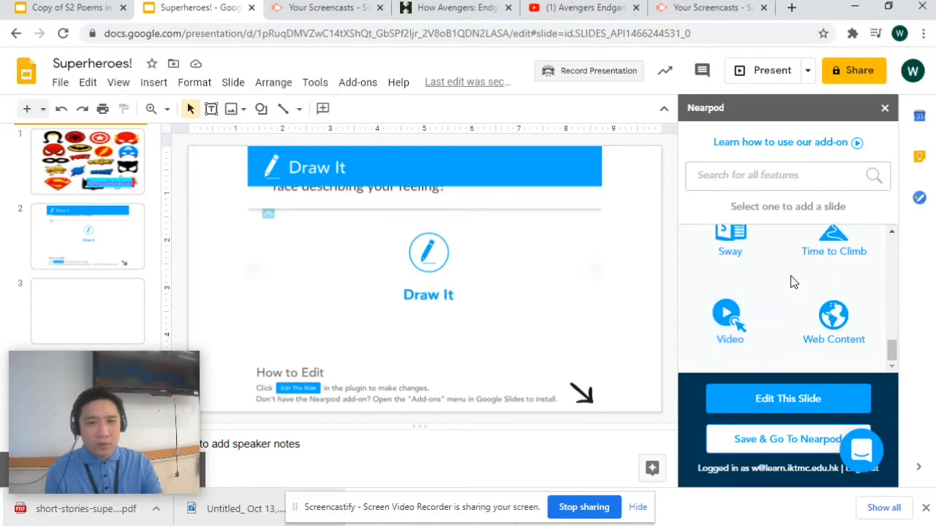
left_click(830, 324)
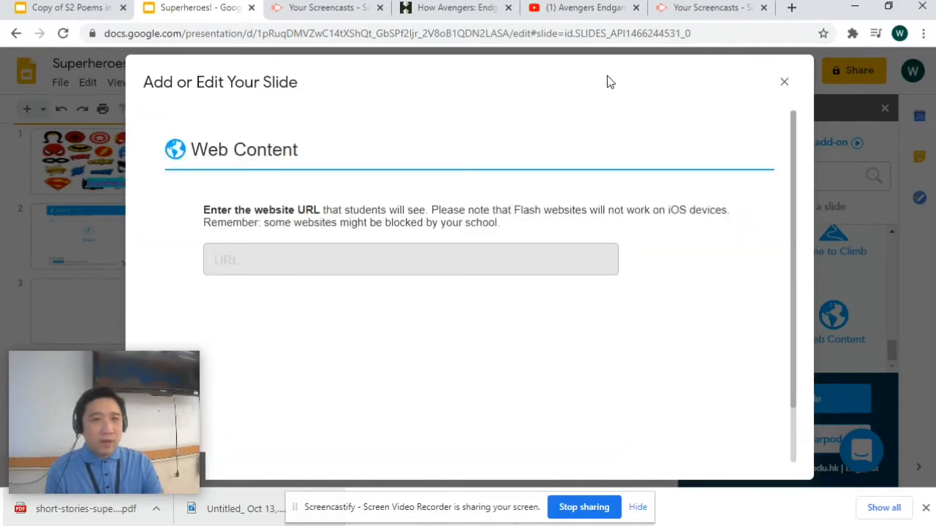
left_click(475, 14)
left_click(410, 35)
key("ctrl+c")
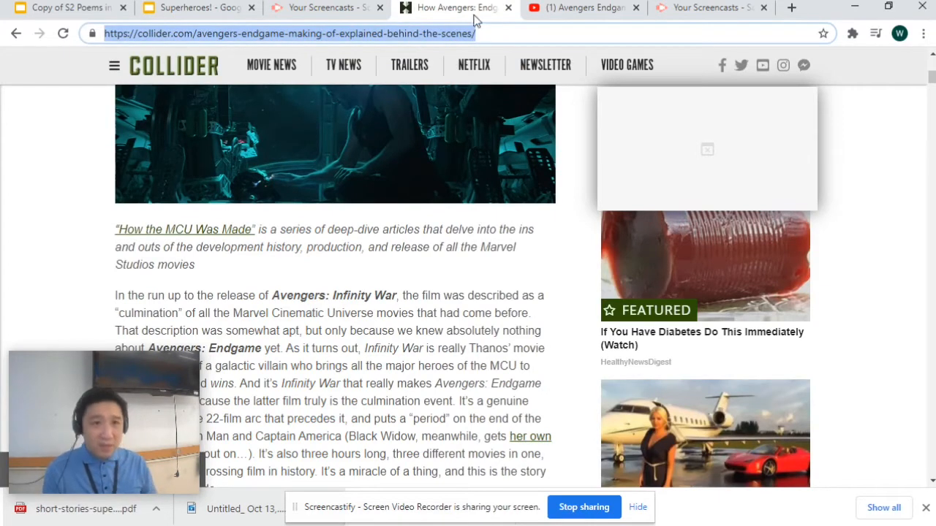
left_click(177, 13)
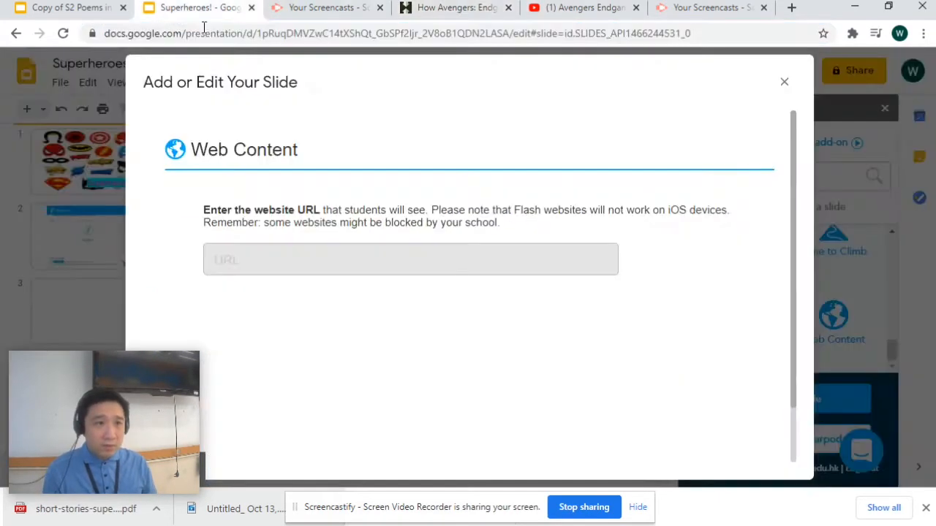
left_click(307, 247)
key("ctrl+v")
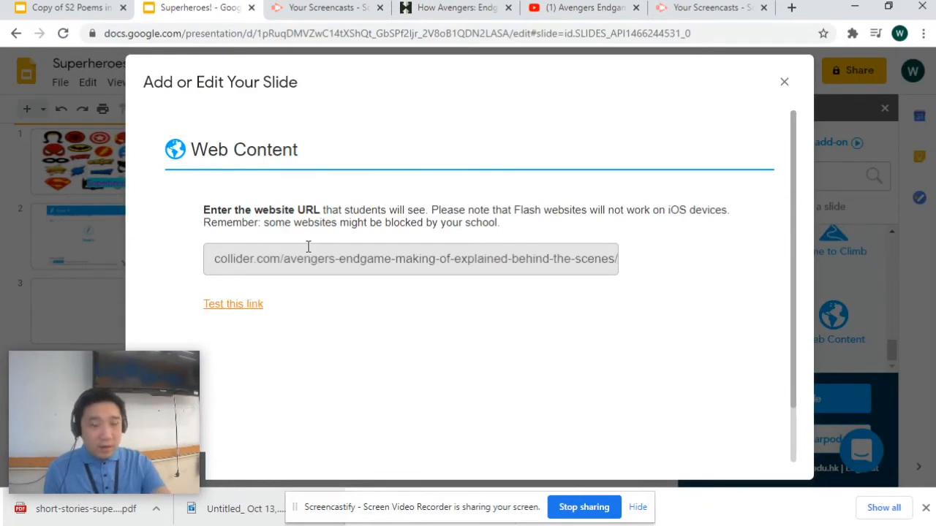
- Test the article link in the Web Content slide and save the slide
left_click(252, 307)
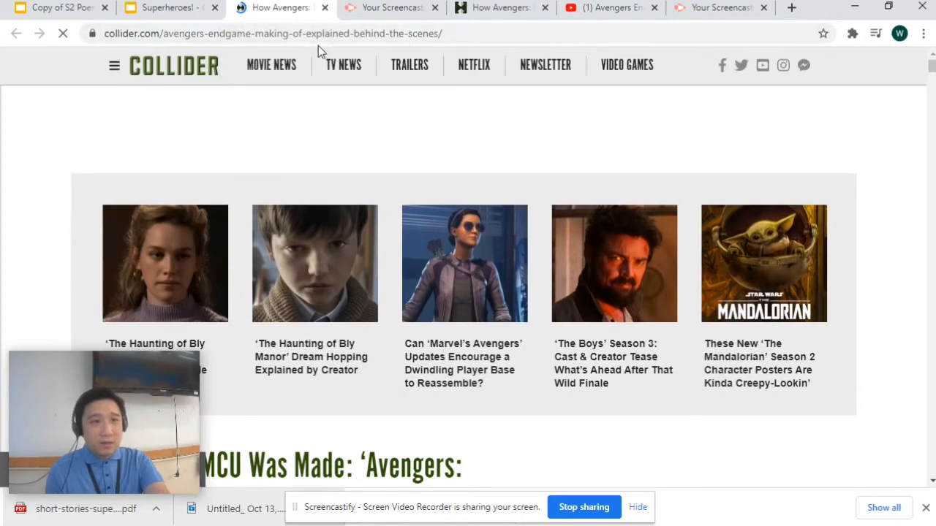
left_click(325, 7)
scroll(550, 372, "down", 2)
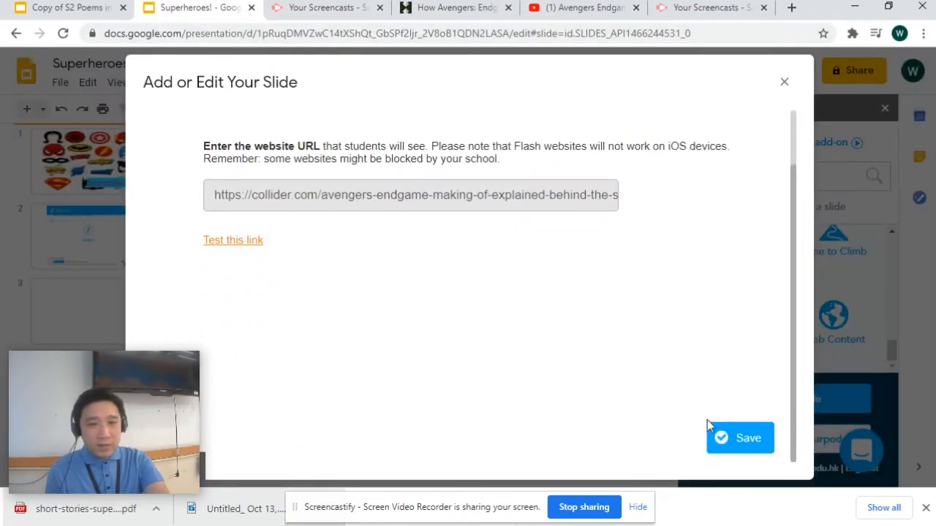
left_click(726, 440)
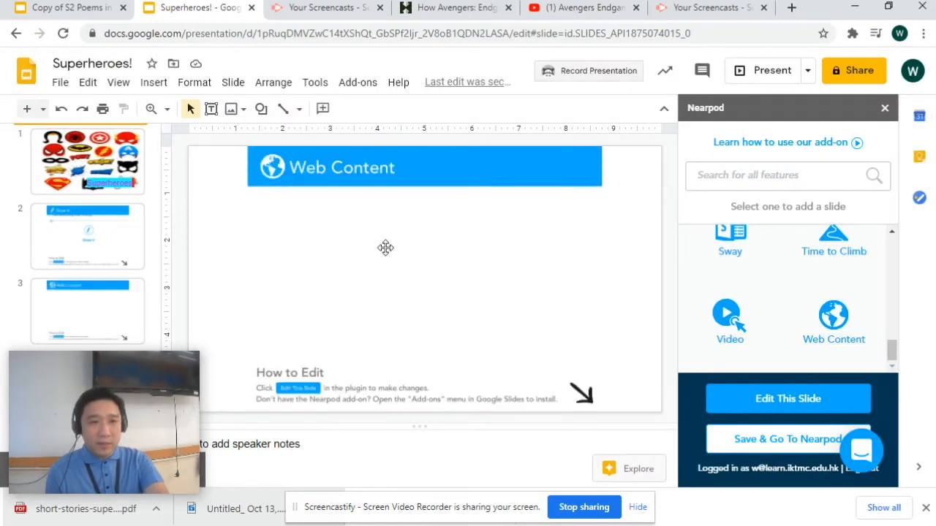
scroll(737, 343, "up", 1)
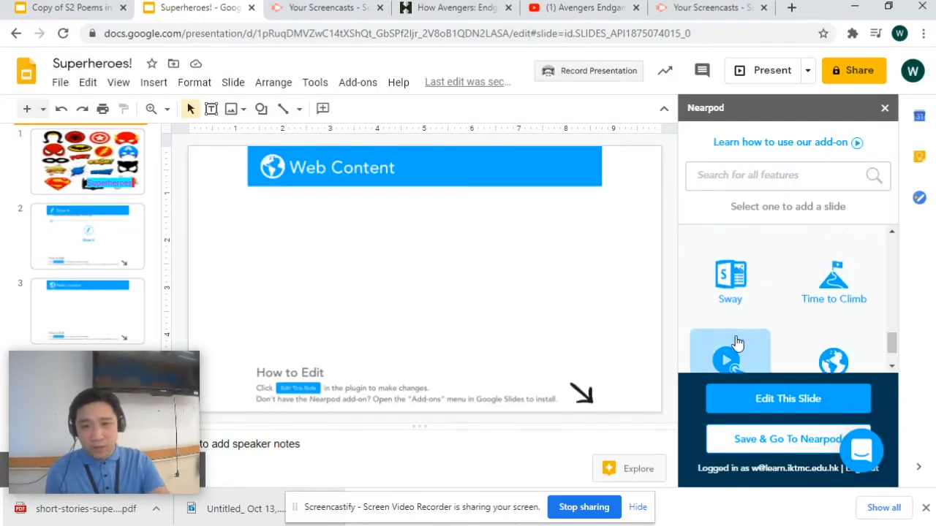
scroll(800, 288, "up", 2)
scroll(746, 301, "up", 1)
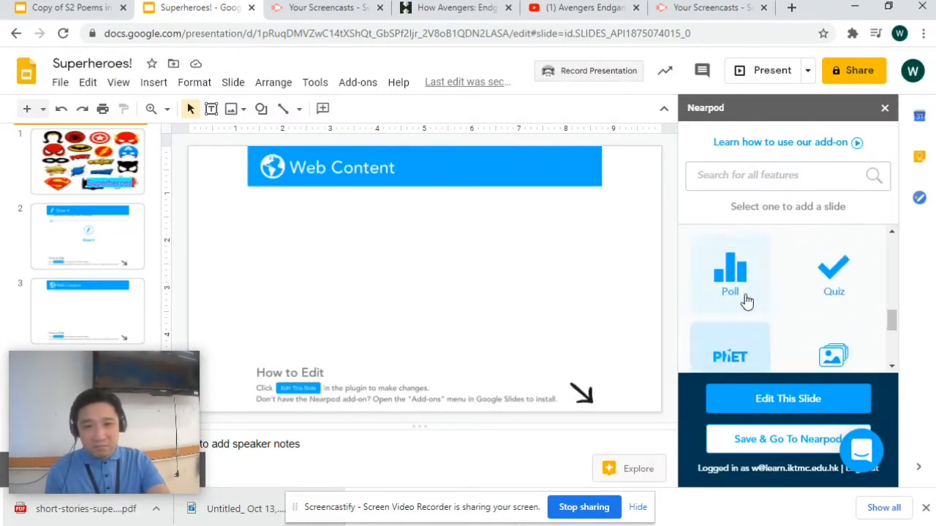
scroll(746, 322, "up", 2)
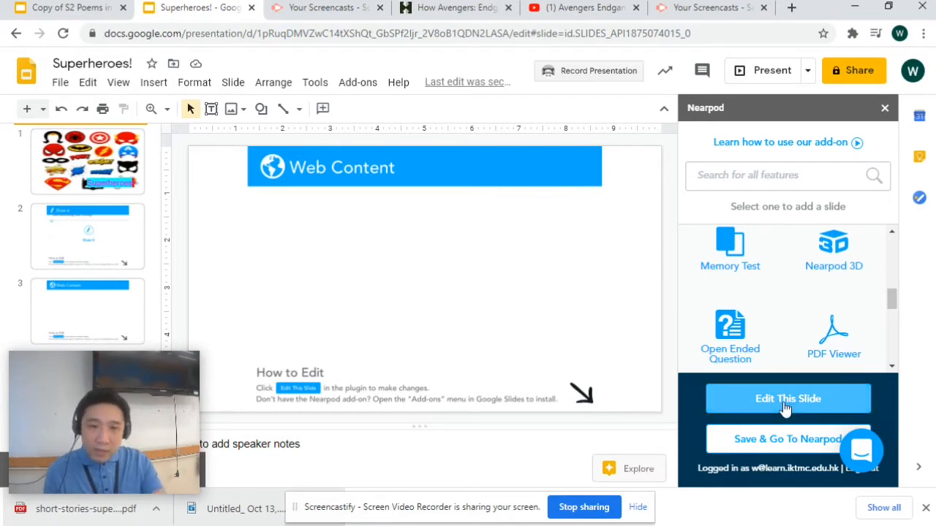
- Save the Superheroes! presentation to Nearpod and find the new lesson in the Nearpod library
left_click(788, 441)
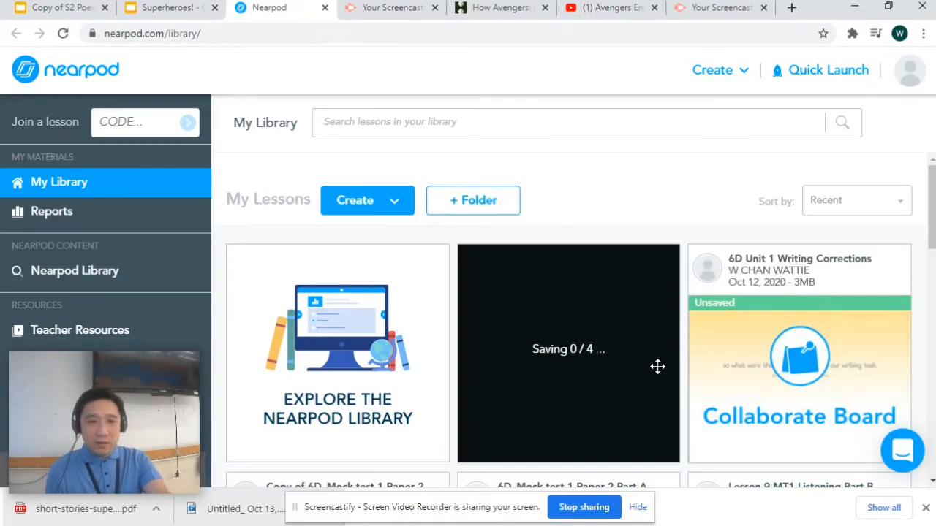
scroll(658, 365, "down", 2)
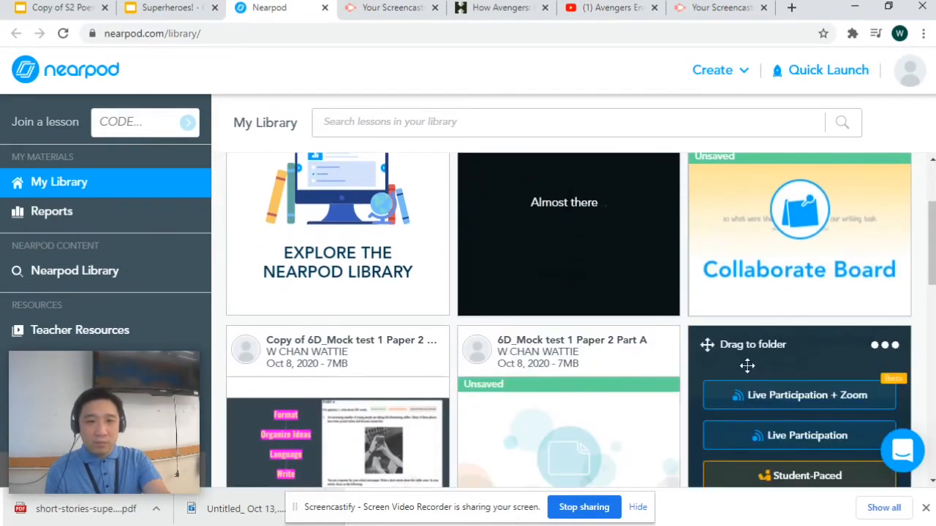
scroll(739, 362, "up", 1)
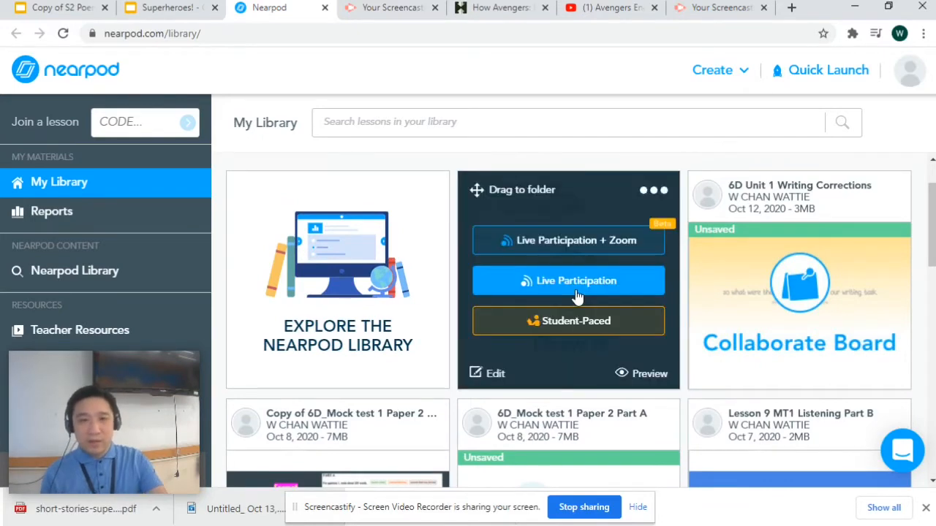
- Preview the Superheroes! lesson and test the pen with freehand strokes on the superhero movies drawing slide
left_click(655, 375)
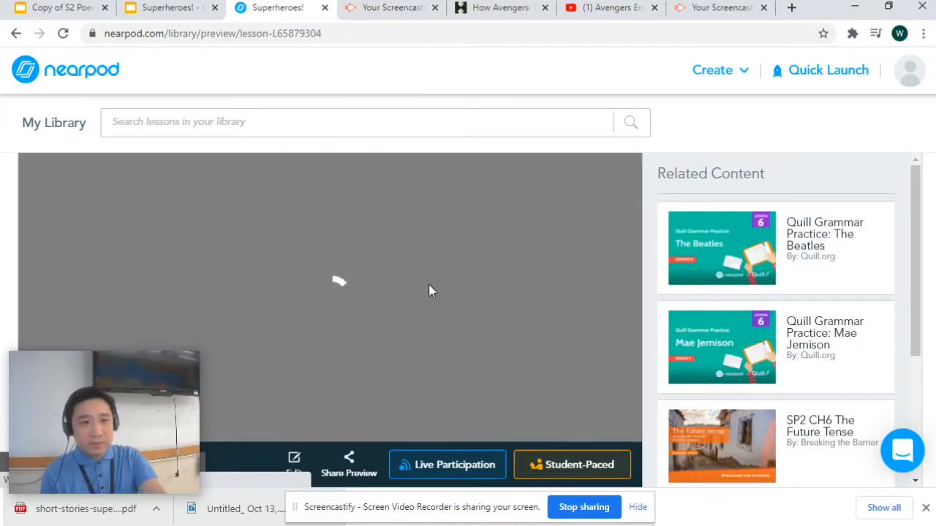
left_click_drag(133, 405, 860, 391)
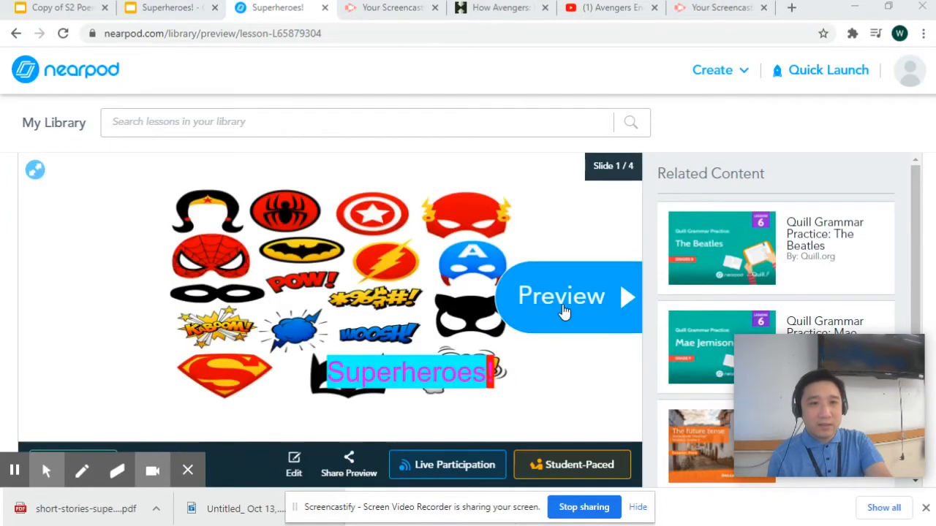
left_click(563, 310)
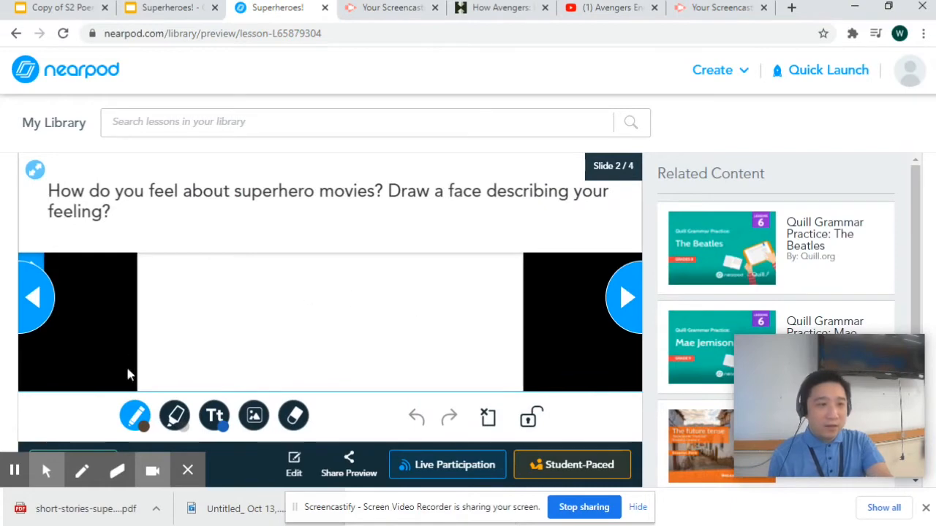
left_click(135, 416)
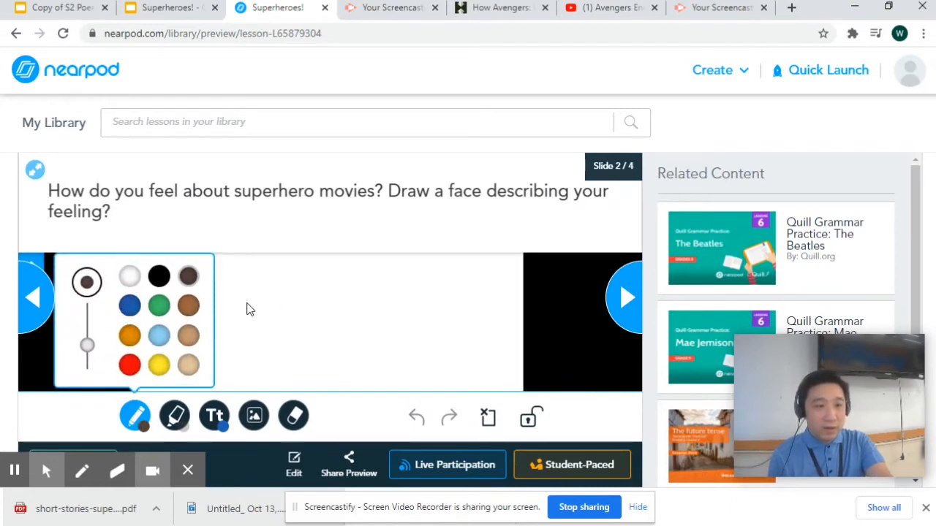
mouse_move(244, 281)
left_mouse_down()
mouse_move(334, 376)
mouse_move(261, 265)
left_mouse_up()
mouse_move(291, 302)
left_mouse_down()
mouse_move(292, 358)
mouse_move(333, 340)
left_mouse_up()
- Preview the web content slide, open its linked Collider article and close that page again
left_click(612, 300)
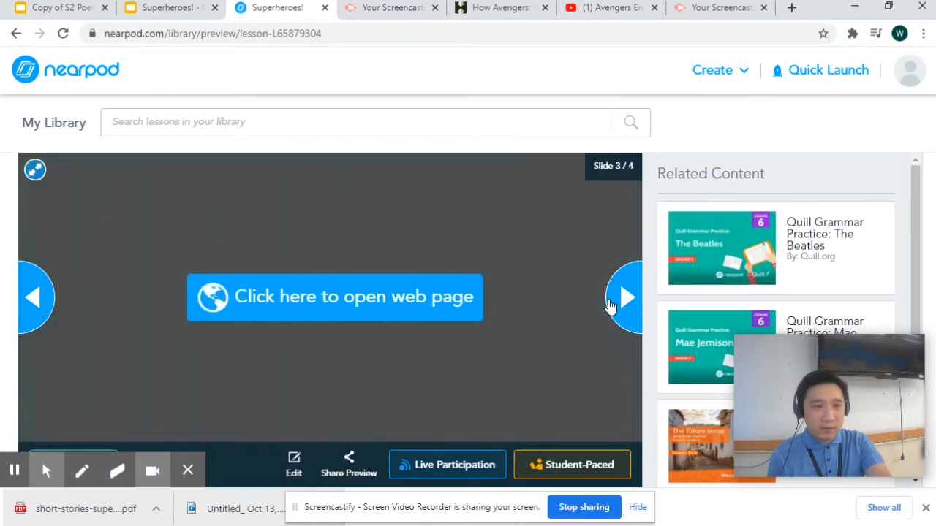
left_click(387, 300)
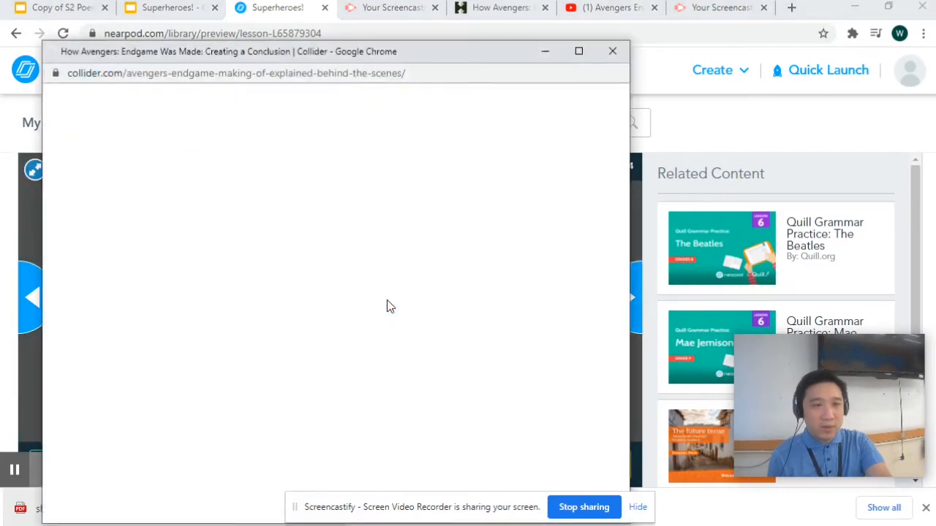
left_click(609, 57)
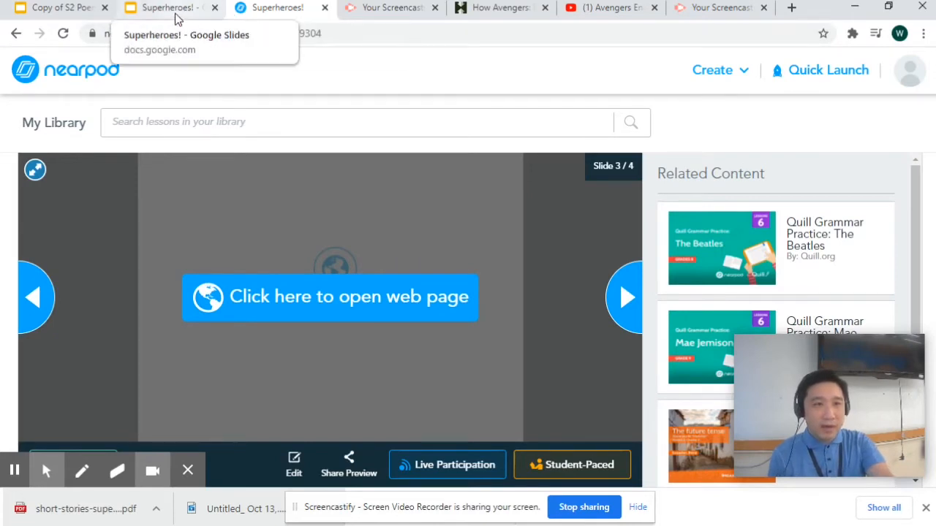
- Return to the Nearpod library and launch the Superheroes! lesson as a Live Participation session
left_click(17, 34)
mouse_move(661, 370)
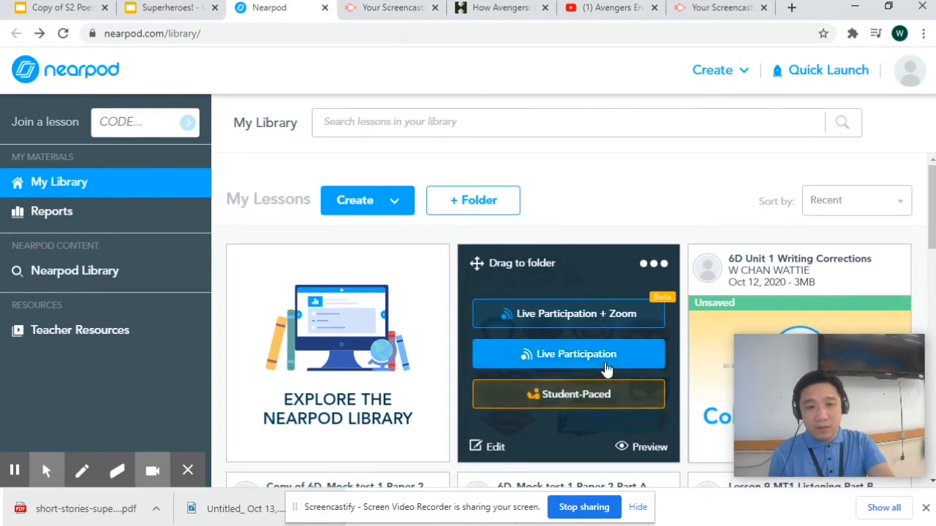
left_click(606, 368)
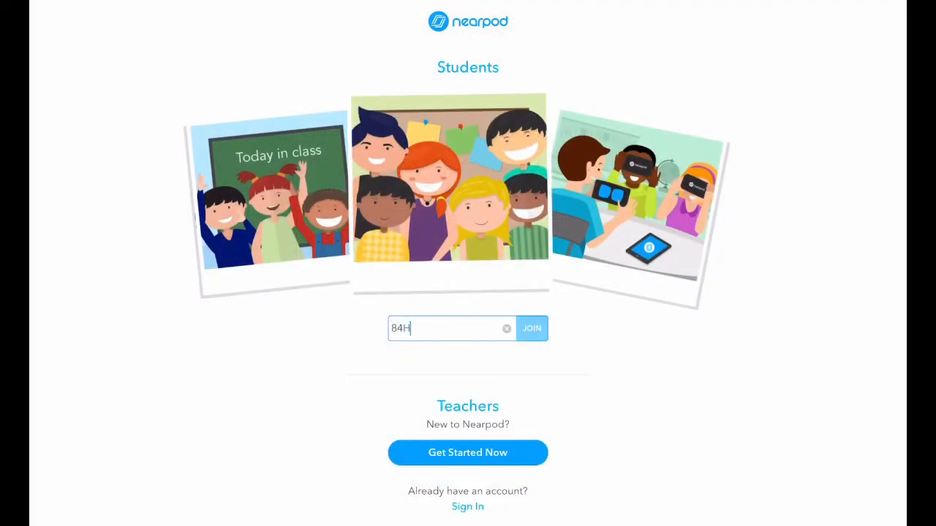
- Join the live session in the student view with the session code and the nickname Test
type("I")
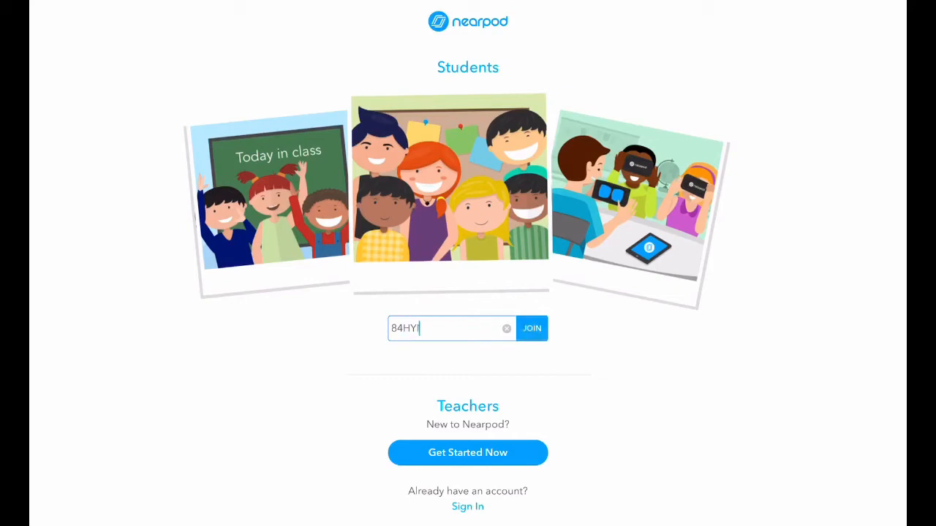
key("Return")
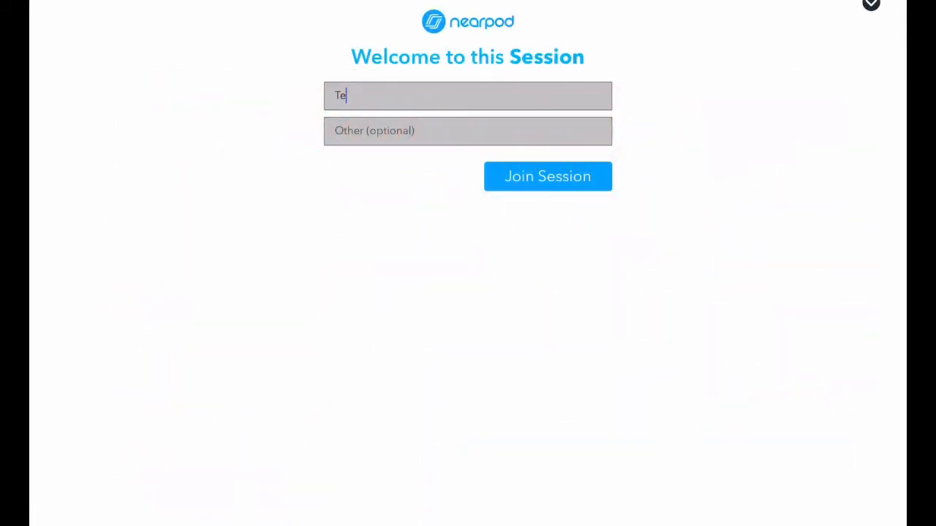
key("Return")
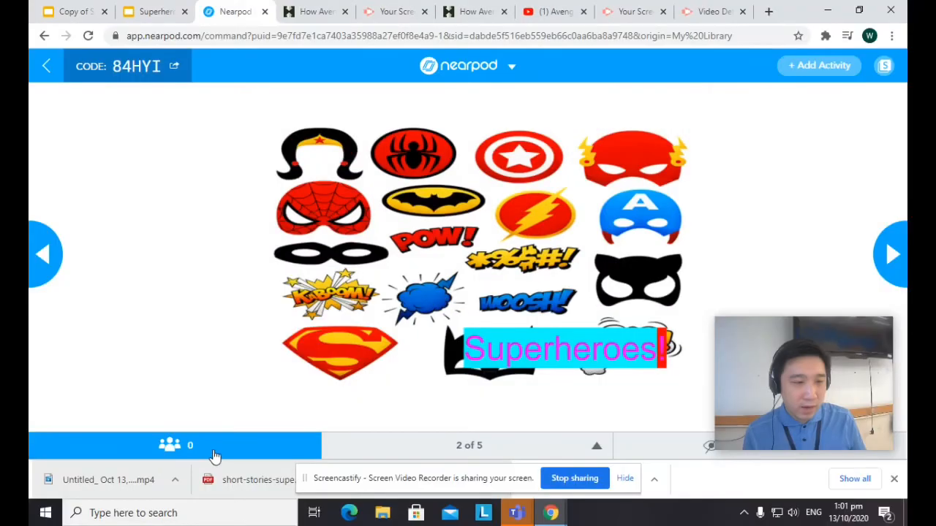
- Check the student list in the teacher view and start the drawing activity on the next slide
left_click(212, 446)
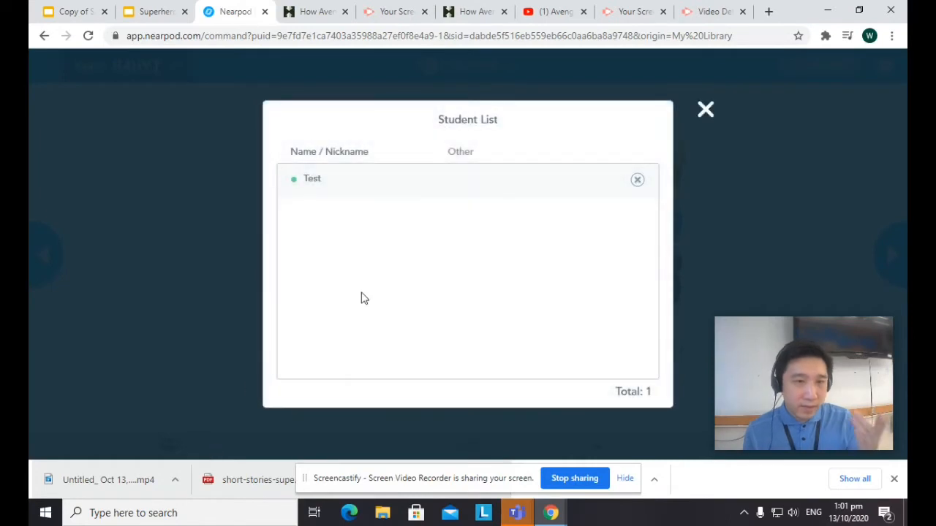
left_click(704, 112)
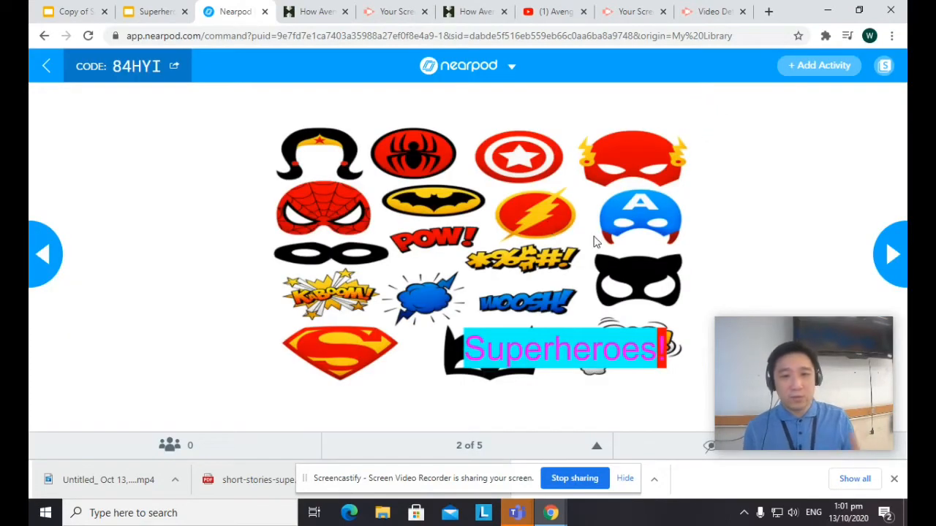
left_click(896, 250)
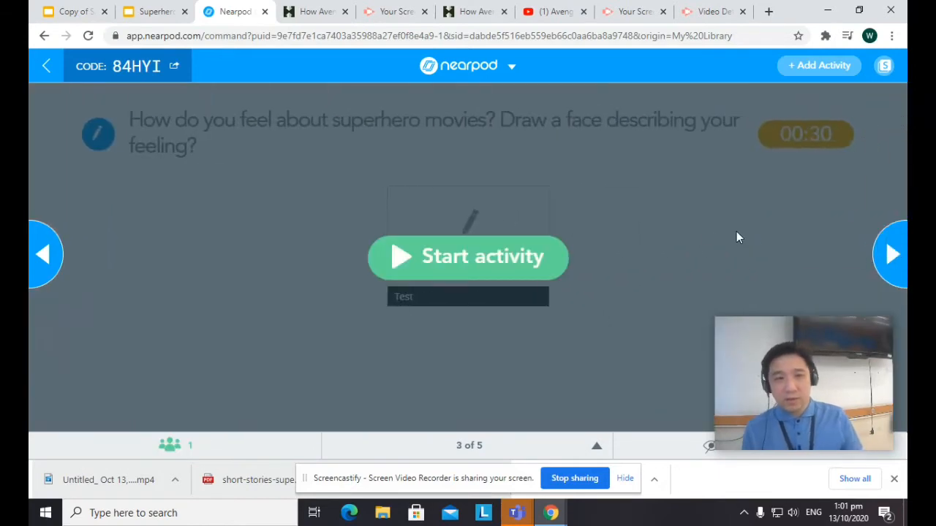
left_click(496, 263)
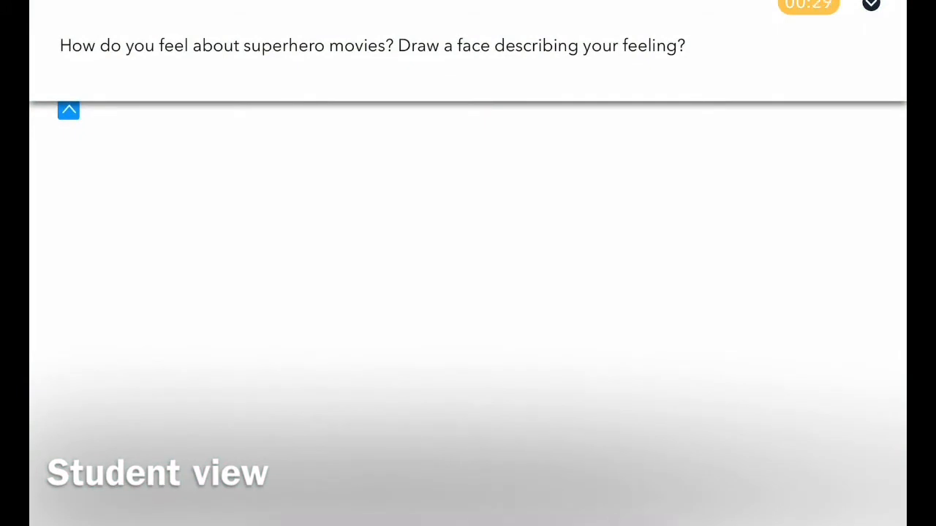
- Draw a round face with two vertical-line eyes and a straight mouth in the student view
left_click_drag(343, 185, 459, 137)
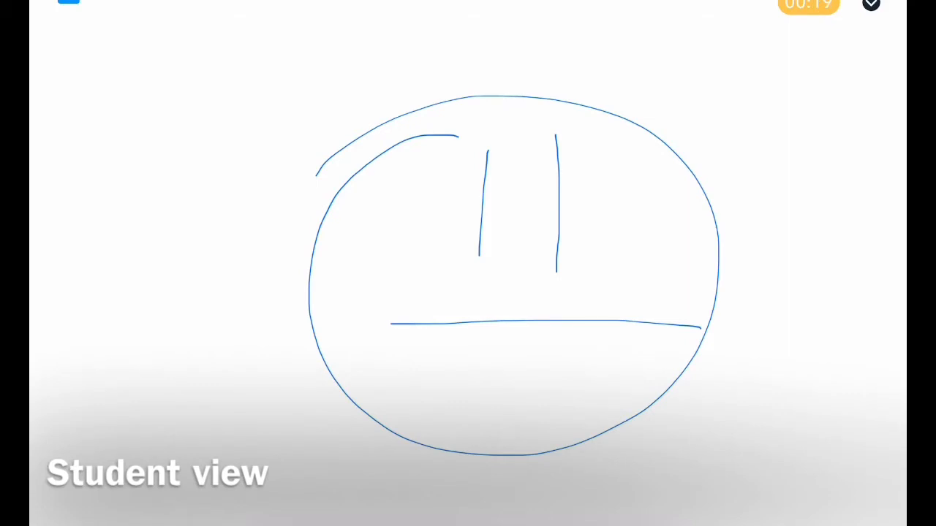
- Submit the finished face drawing in the student view and confirm the submission
left_click(871, 3)
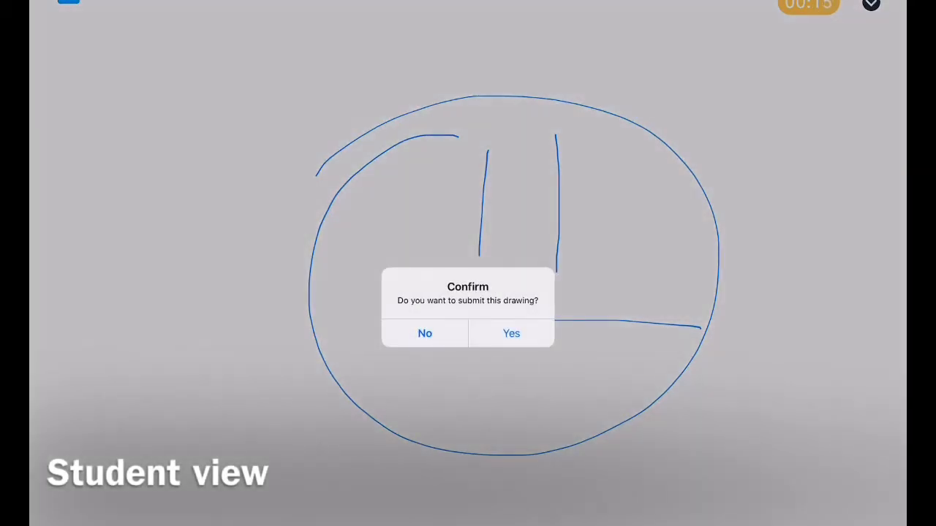
left_click(512, 334)
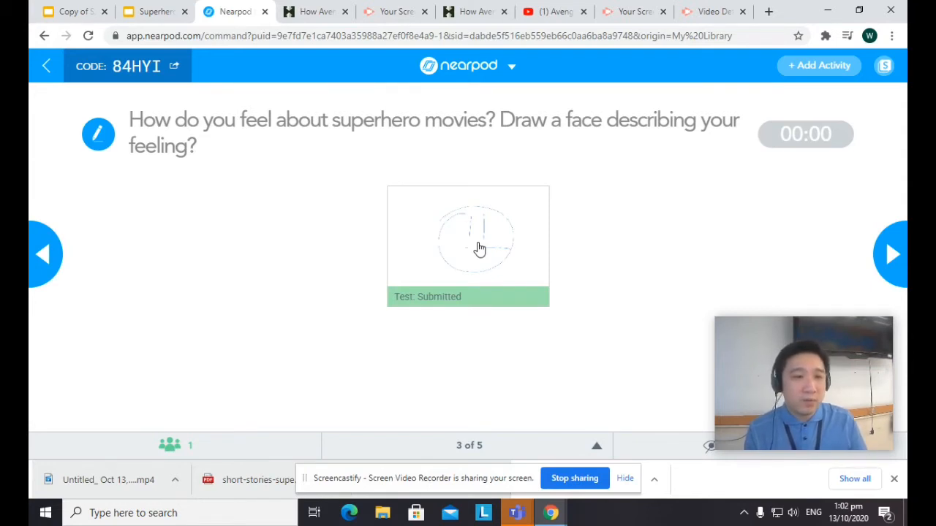
- Open the Test student's submitted drawing in the teacher view, share it with the class, and stop sharing it
left_click(479, 250)
left_click(639, 110)
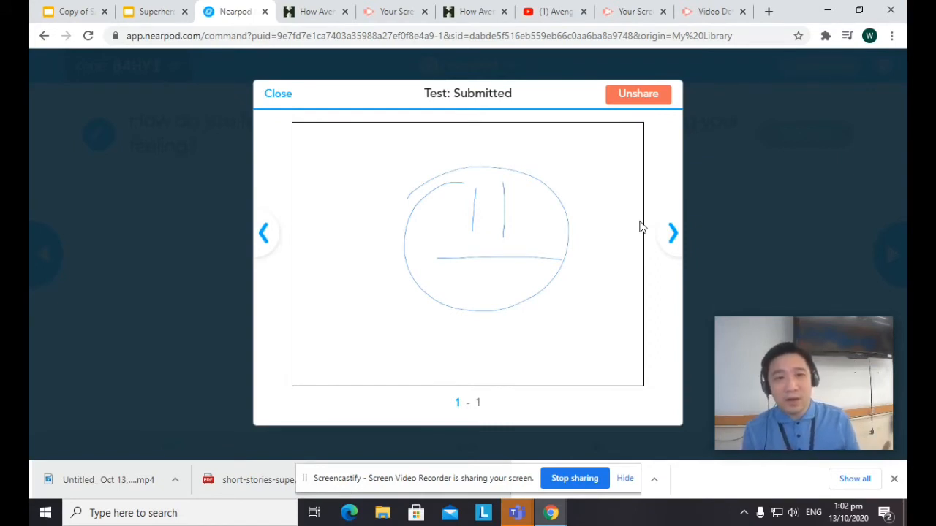
left_click(639, 95)
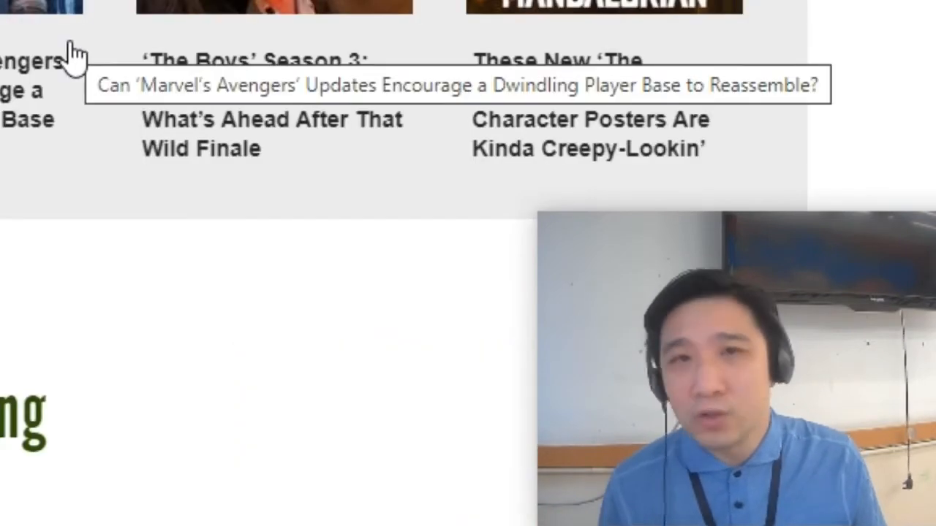
scroll(73, 47, "up", 5)
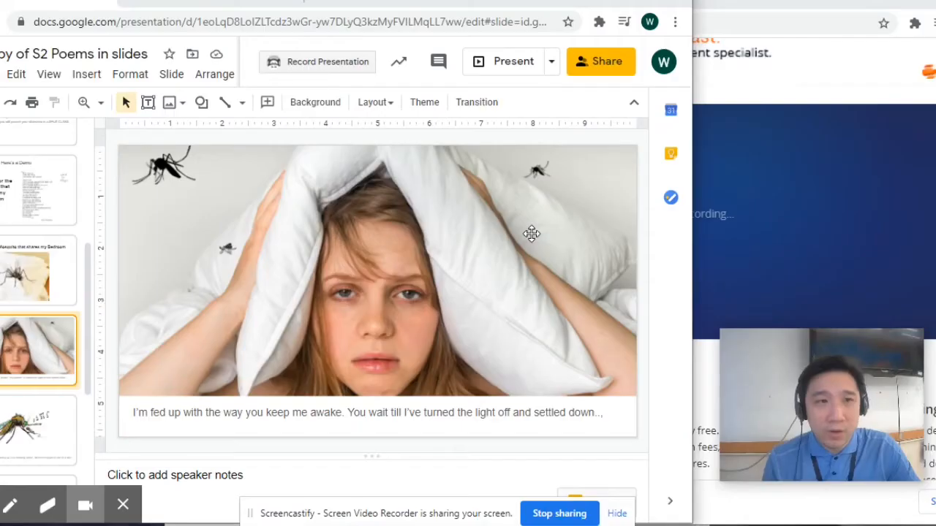
- View the mosquito poem on slide 5 of the Copy of S2 Poems in slides presentation and return to slide 7
left_click_drag(392, 1, 481, 8)
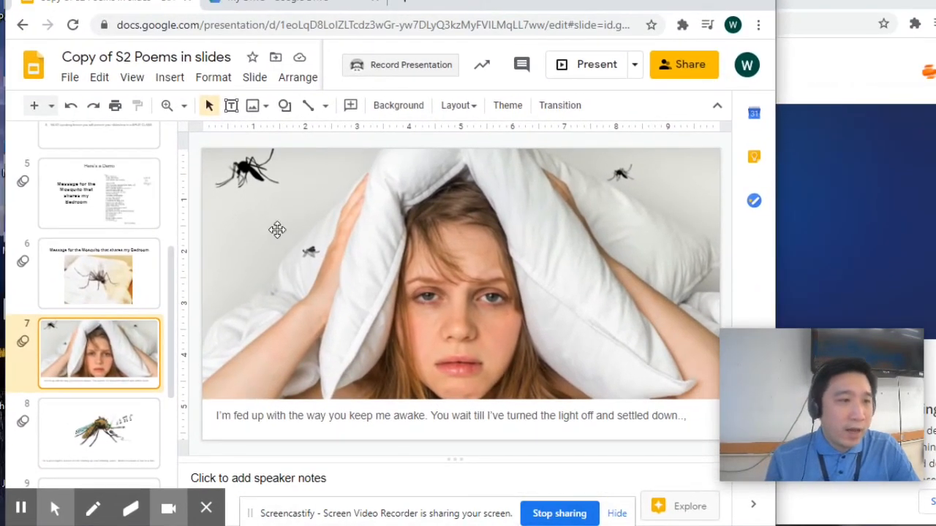
left_click(141, 218)
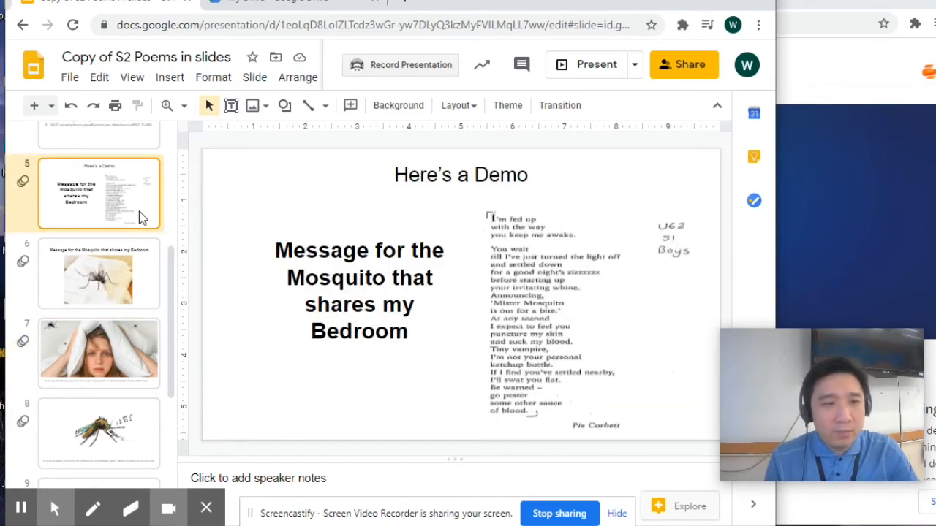
left_click(125, 376)
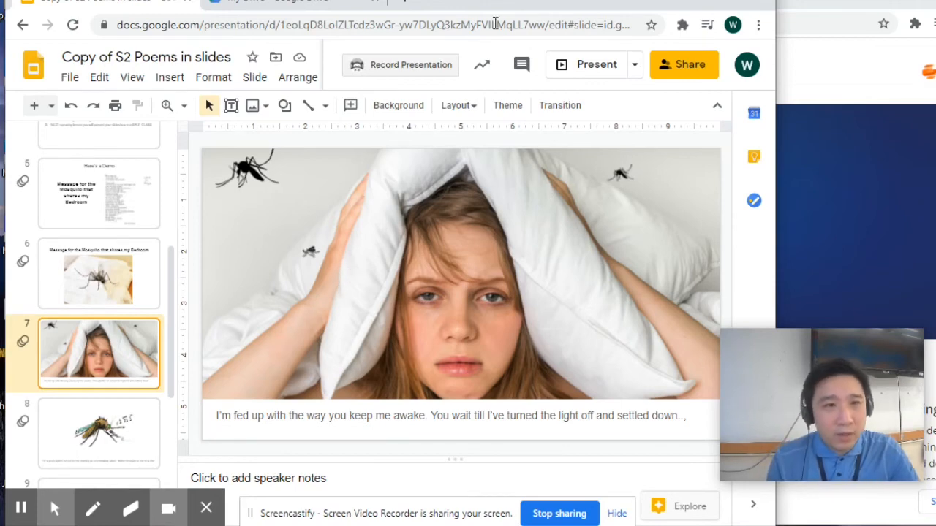
- Switch to online-voice-recorder.com and record the narration of slide 7's caption
left_click_drag(506, 6, 405, 0)
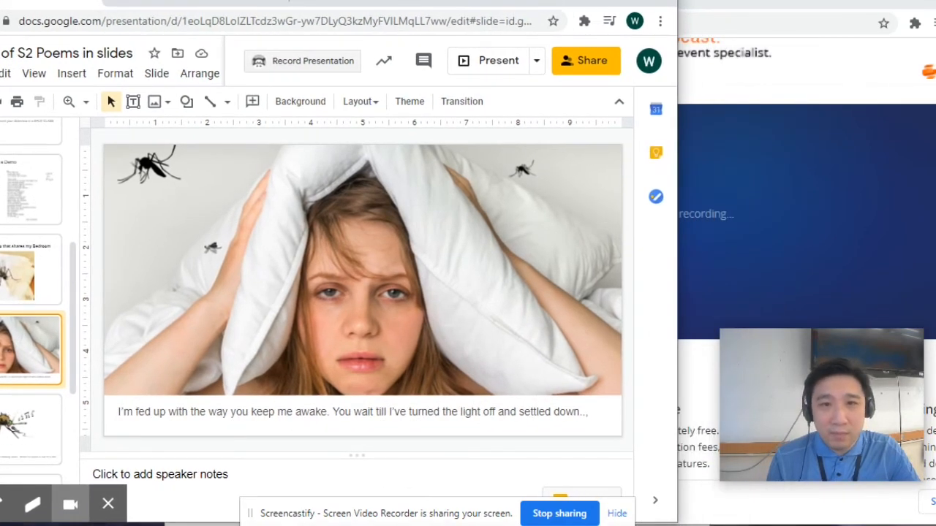
left_click_drag(790, 1, 735, 0)
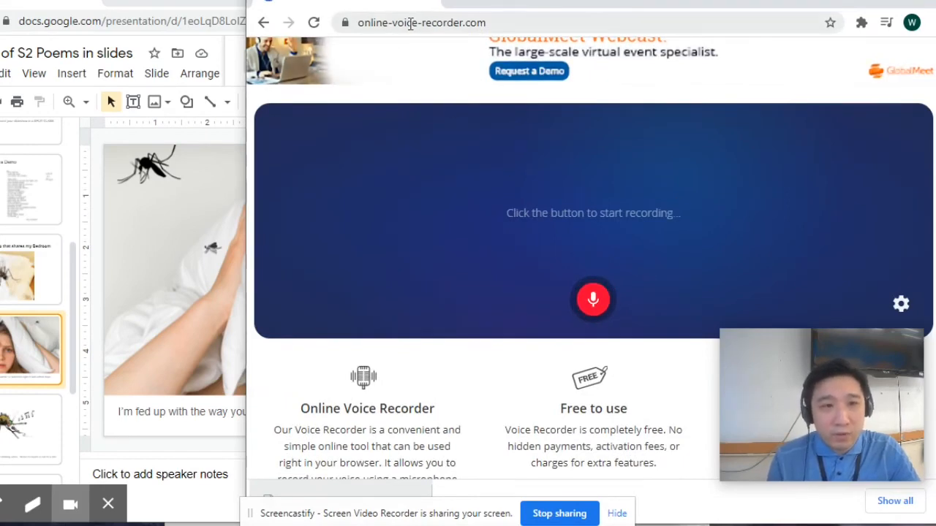
left_click(594, 301)
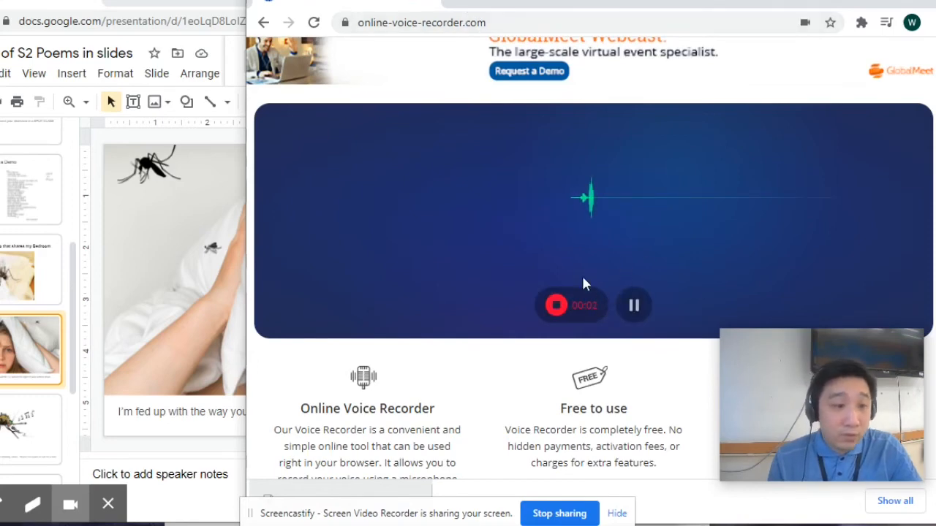
left_click(152, 426)
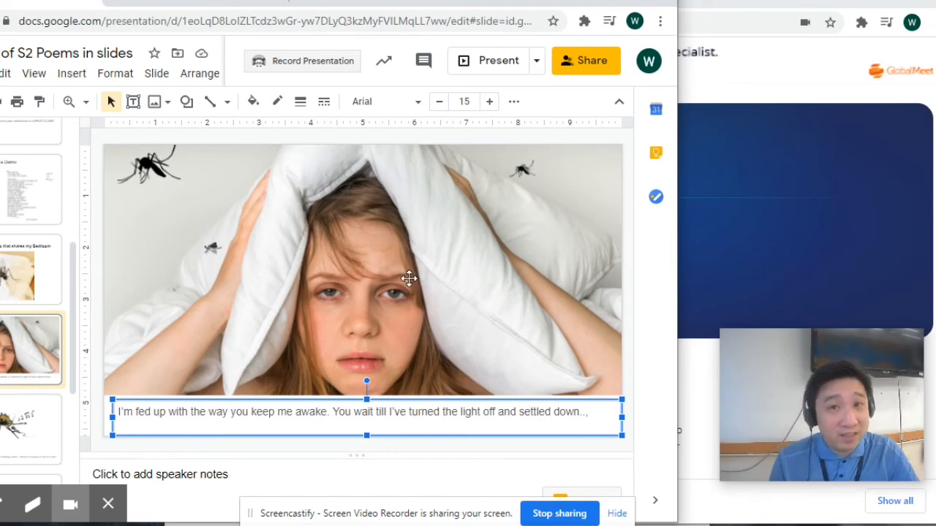
left_click(777, 233)
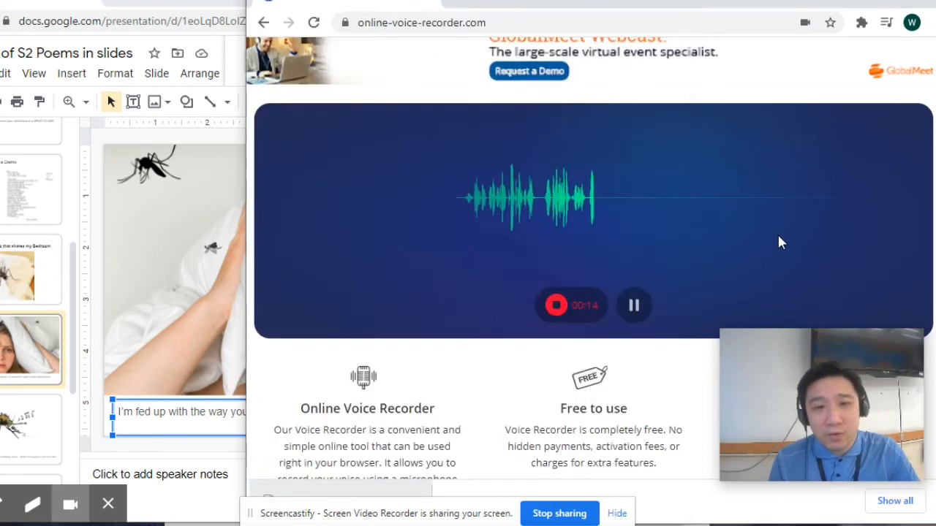
left_click(582, 307)
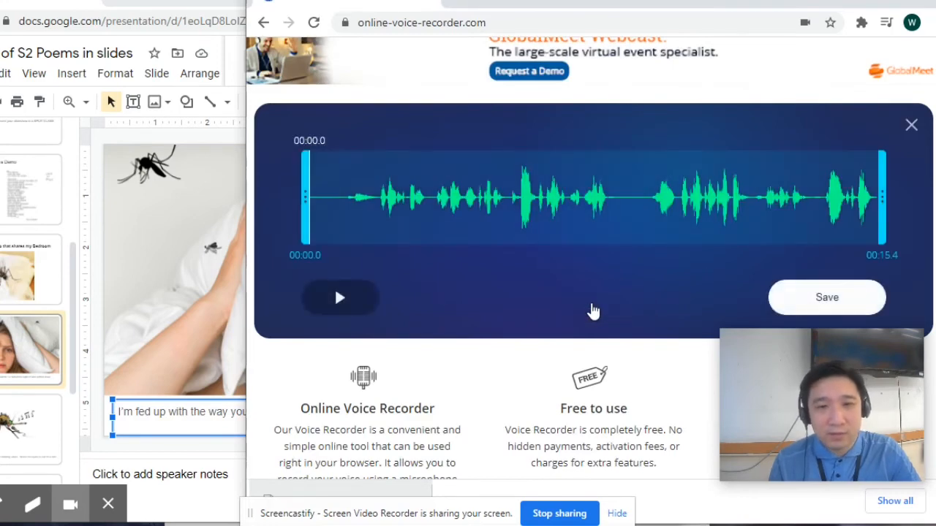
- Save the voice recording and put the downloaded audio file on the desktop
left_click(804, 297)
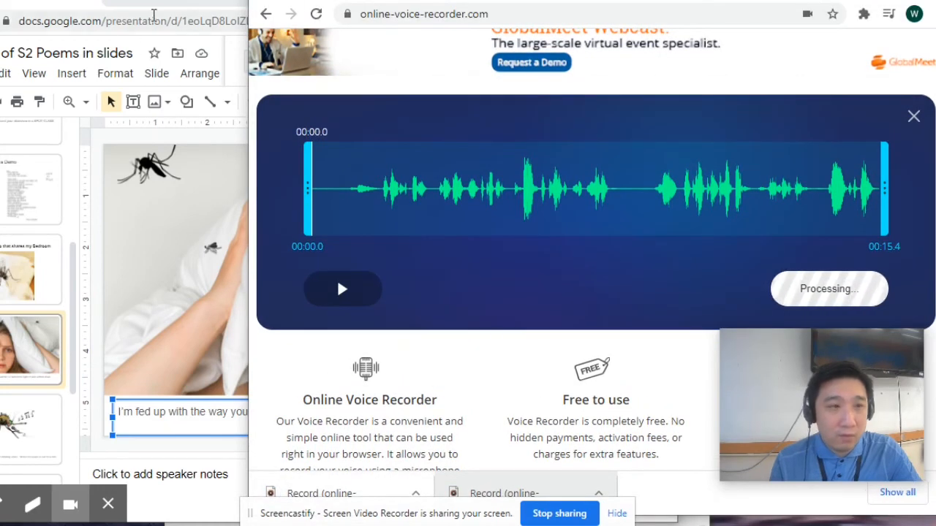
left_click(175, 3)
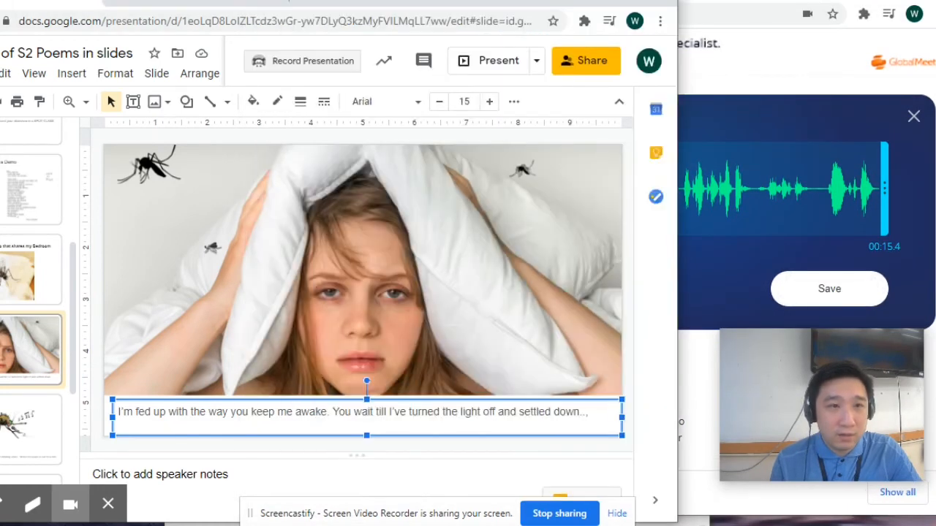
left_click(591, 2)
left_click_drag(337, 494, 143, 351)
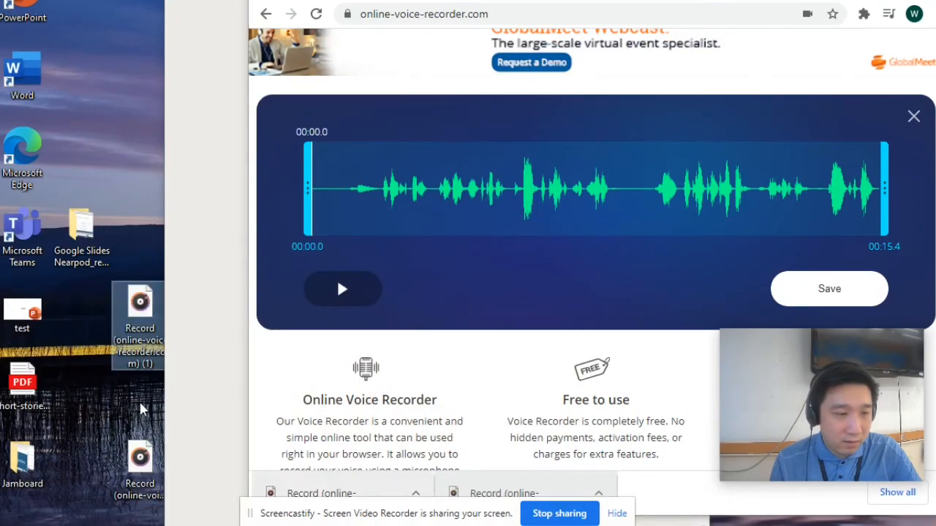
- Move the new recording beside the other desktop files and rename it as slide 1
left_click(142, 341)
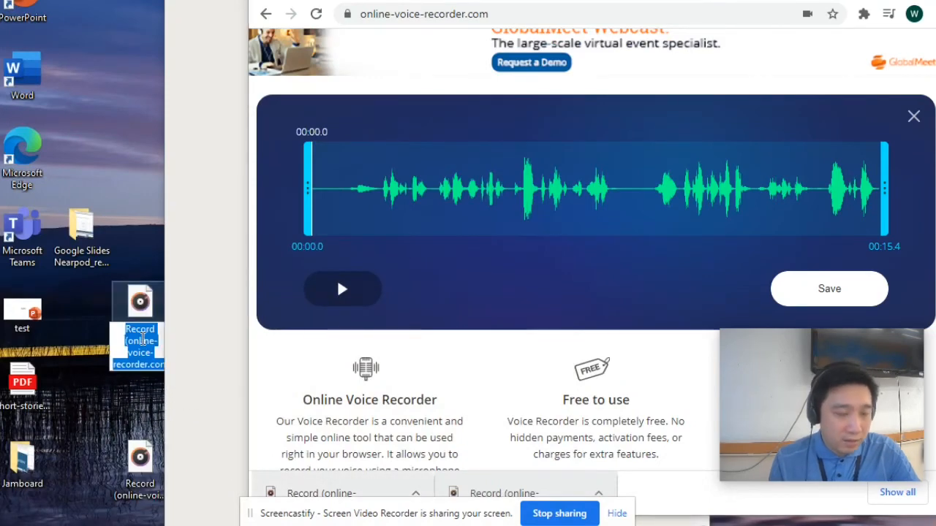
left_click(142, 340)
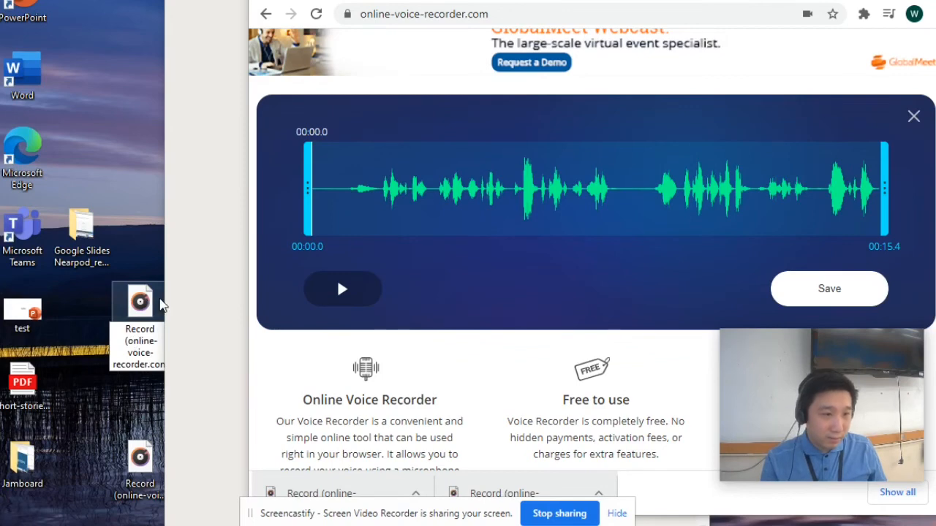
left_click_drag(150, 314, 80, 367)
double_click(80, 365)
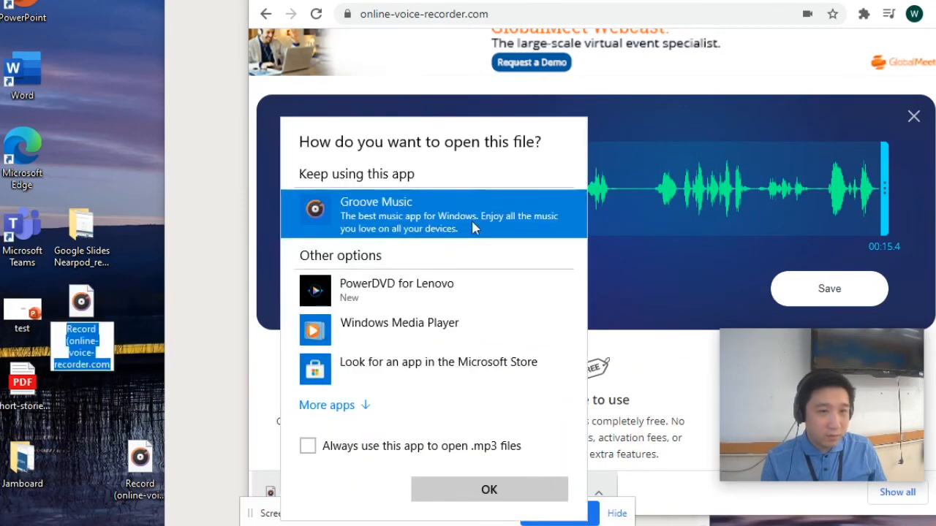
left_click(87, 361)
type("slide 1")
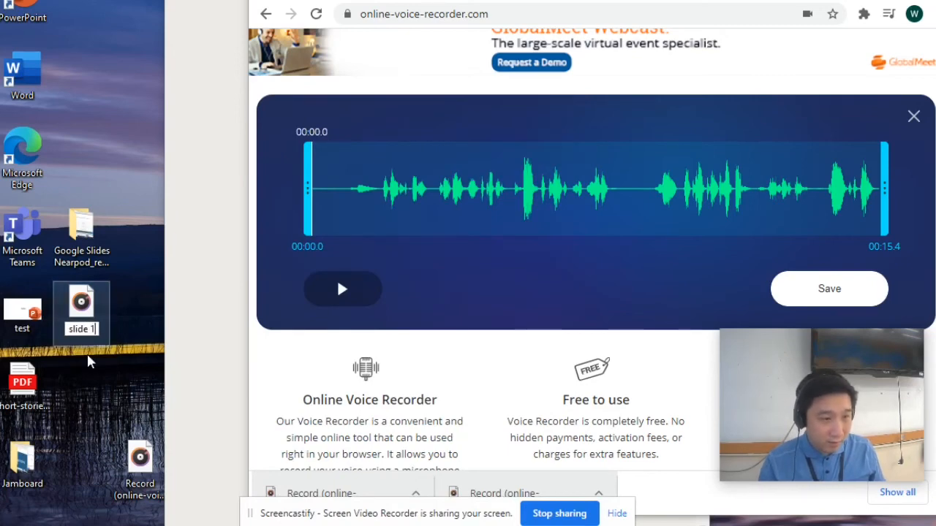
key("Return")
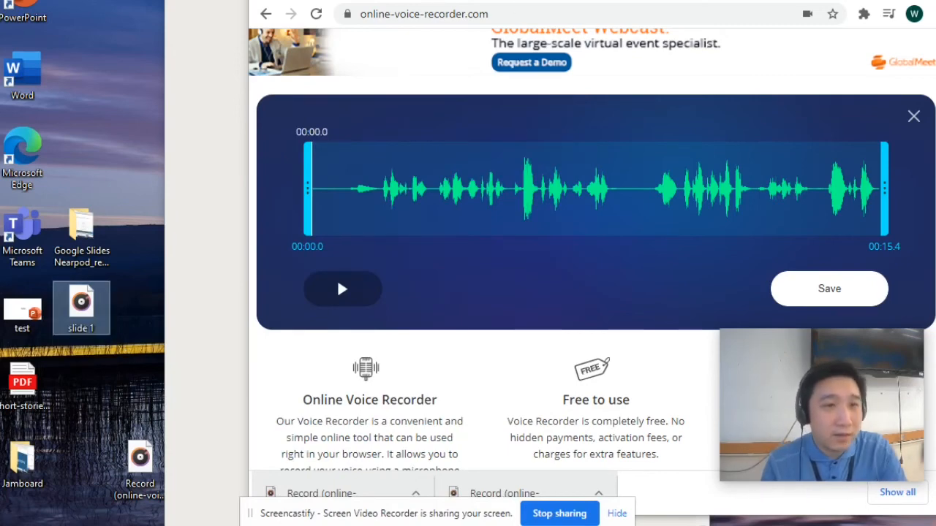
- Switch to Google Drive and upload the slide 1 audio file from the desktop to My Drive
left_click_drag(338, 279, 368, 292)
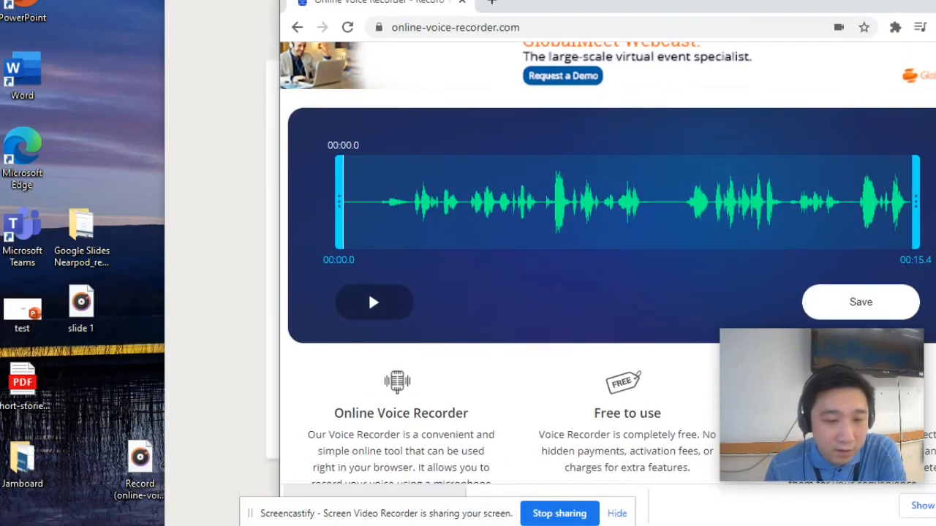
left_click(371, 486)
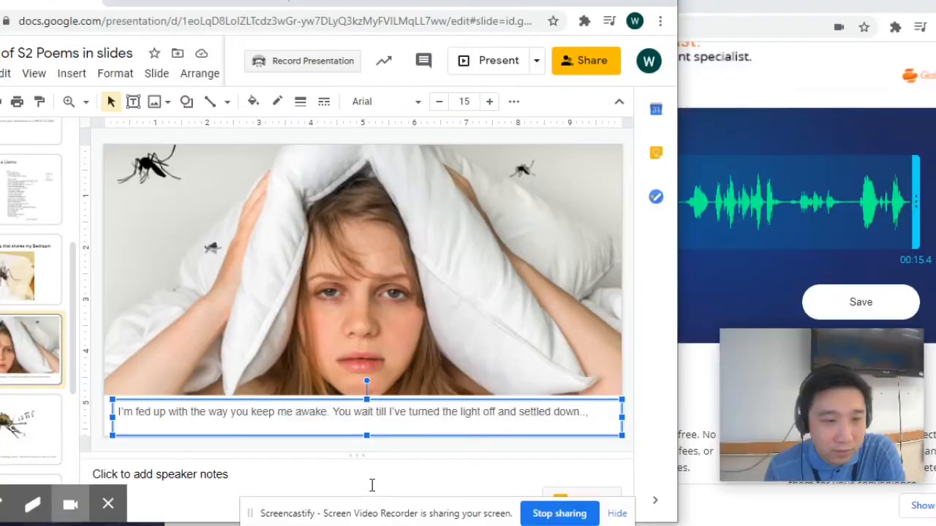
left_click_drag(375, 2, 558, 1)
left_click(424, 1)
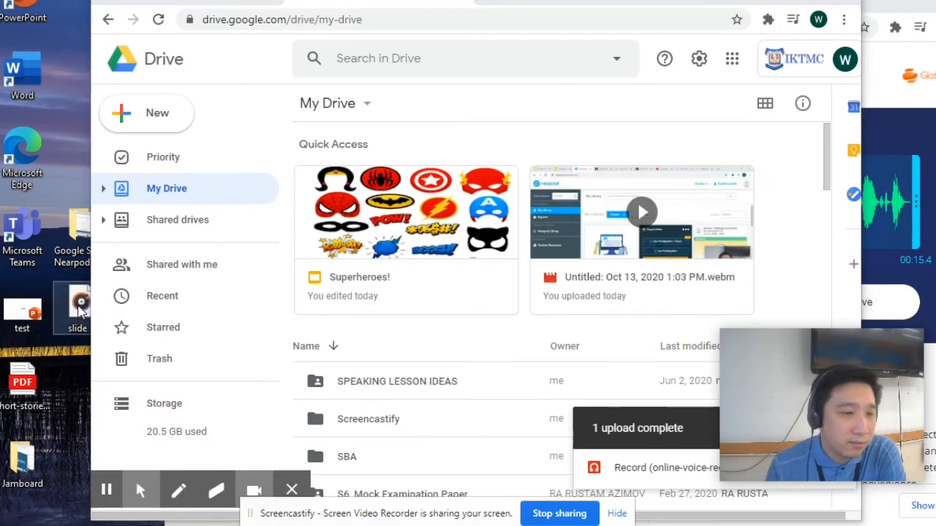
left_click_drag(77, 307, 468, 351)
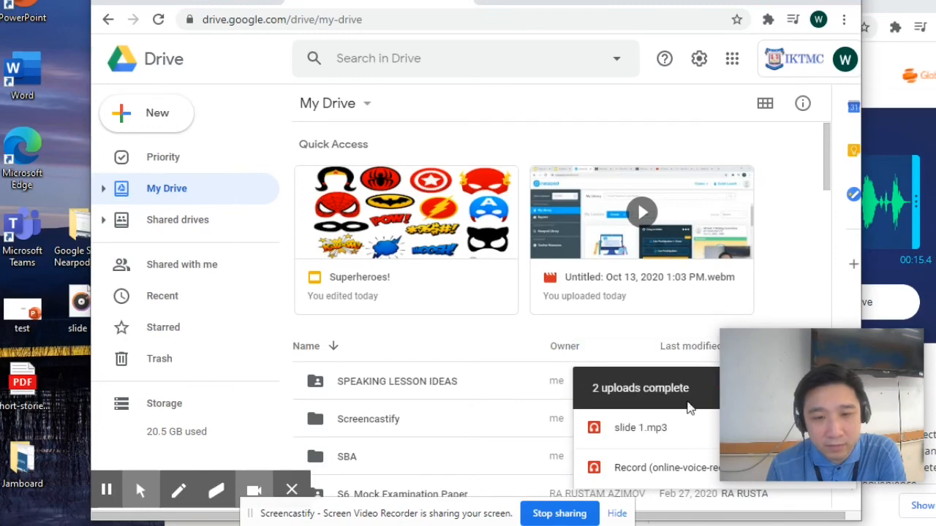
- Return to the poem presentation and insert slide 1.mp3 from Drive as audio on slide 7
left_click(237, 6)
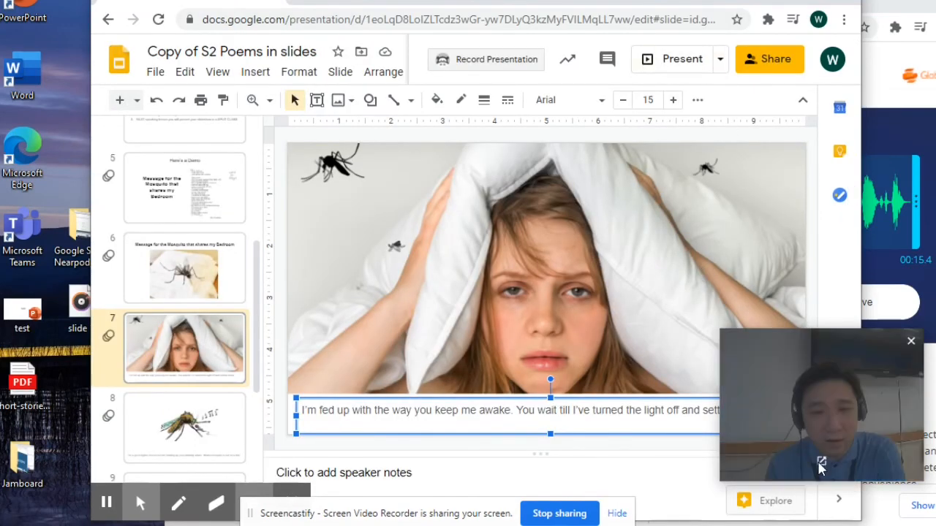
left_click_drag(813, 438, 52, 471)
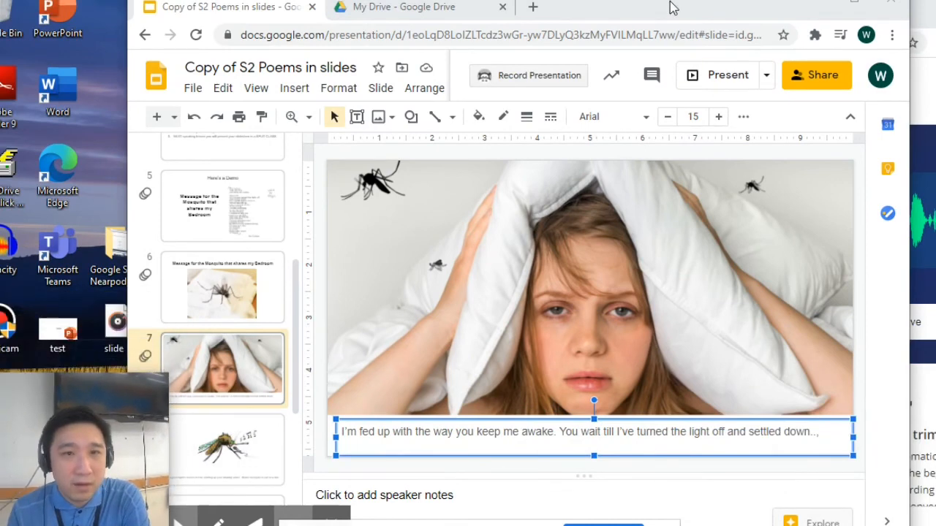
left_click(293, 89)
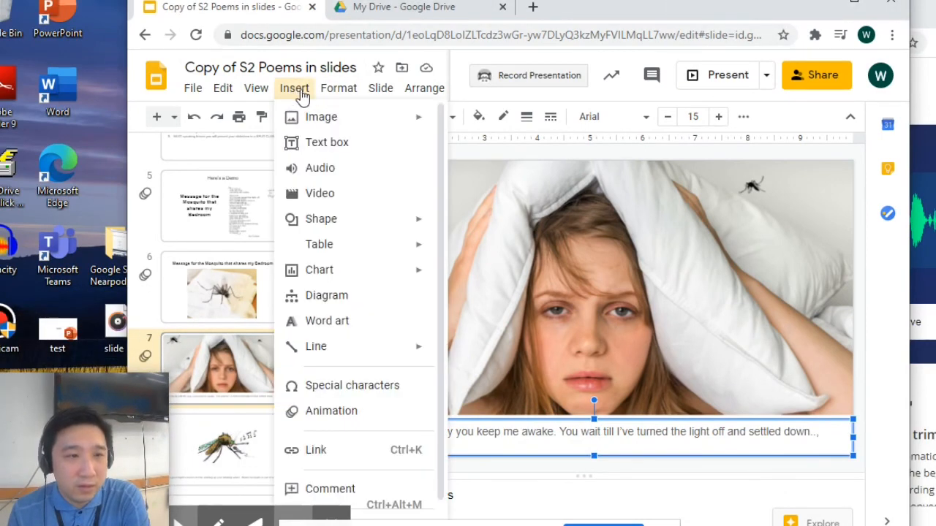
left_click(334, 170)
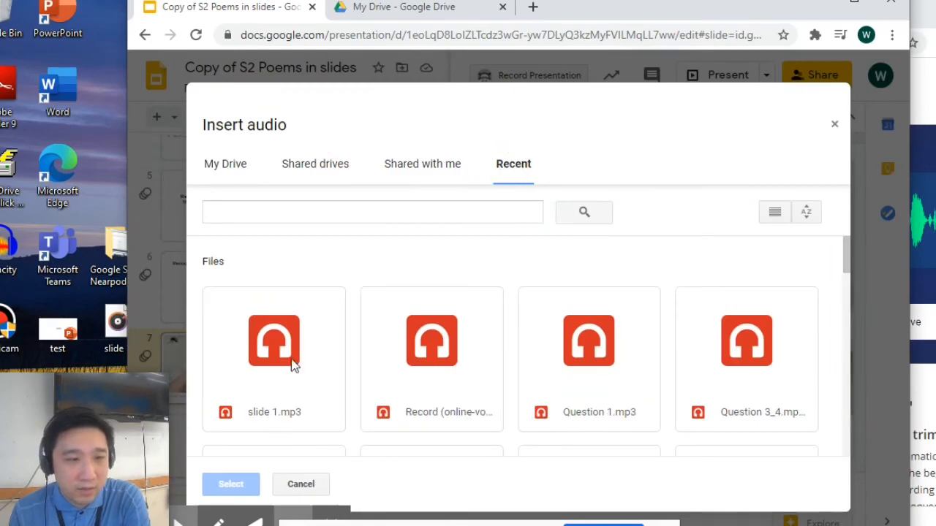
left_click(293, 366)
left_click(249, 489)
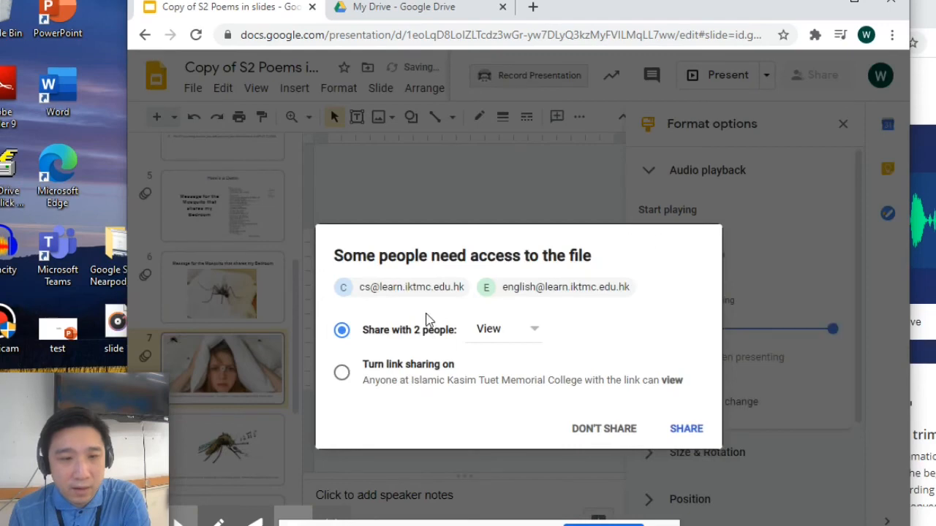
- Share the audio file with the two listed people, giving them View access
left_click(533, 334)
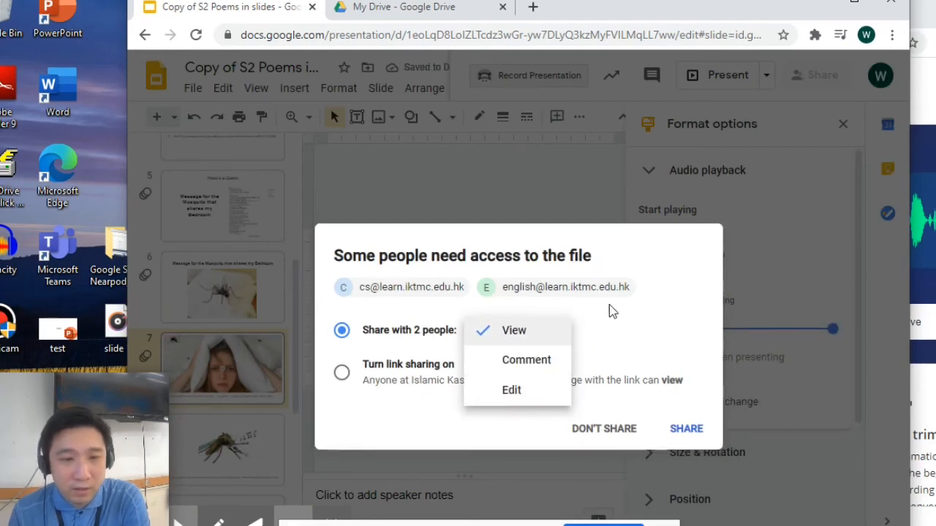
left_click(616, 331)
left_click(686, 429)
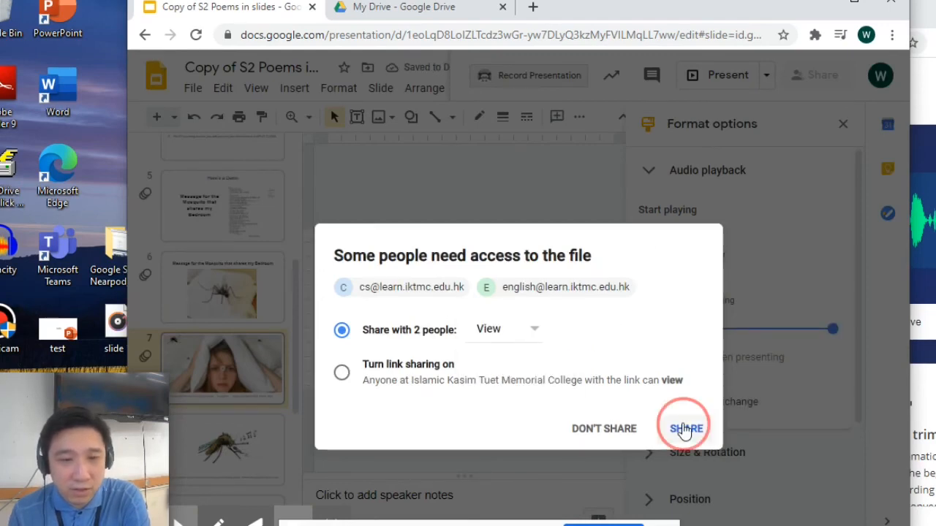
- Stretch the audio icon horizontally across the right half of slide 7's picture and briefly preview the slide in full screen
left_click(482, 310)
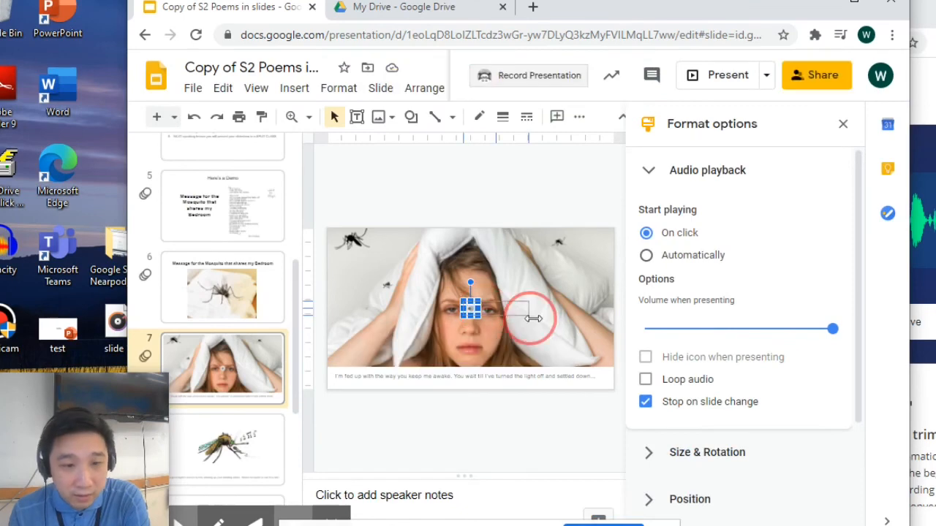
left_click_drag(575, 343, 577, 344)
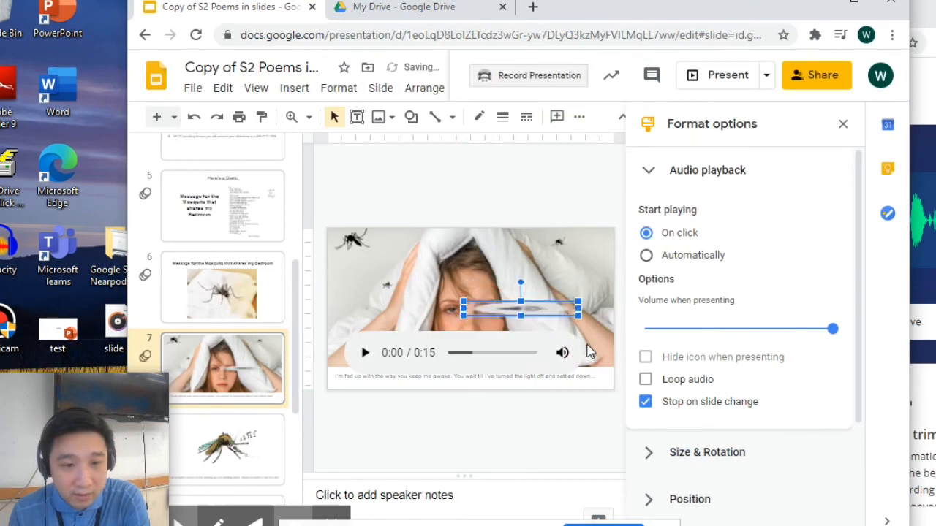
left_click(738, 76)
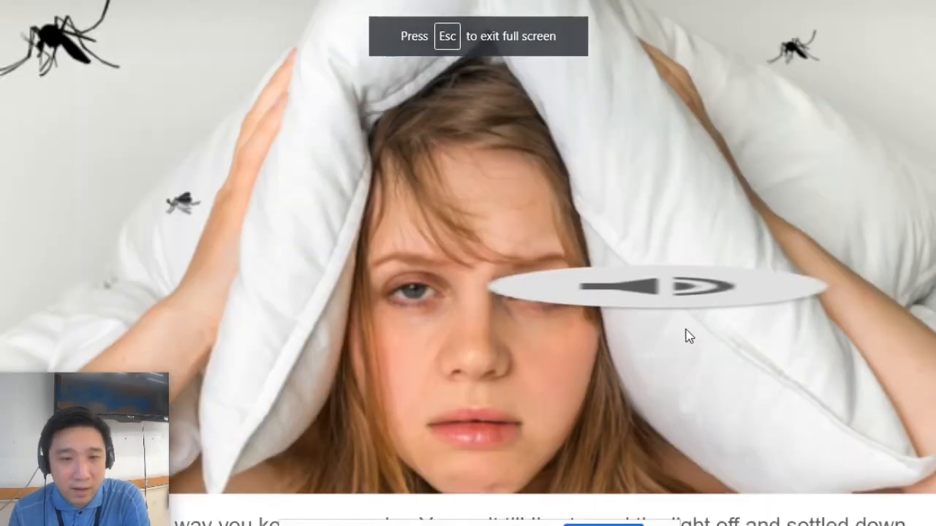
key("Escape")
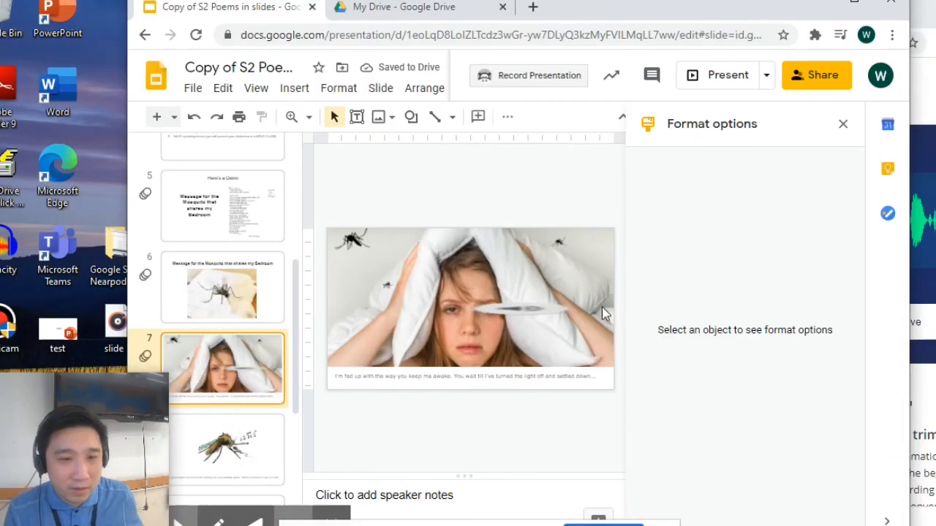